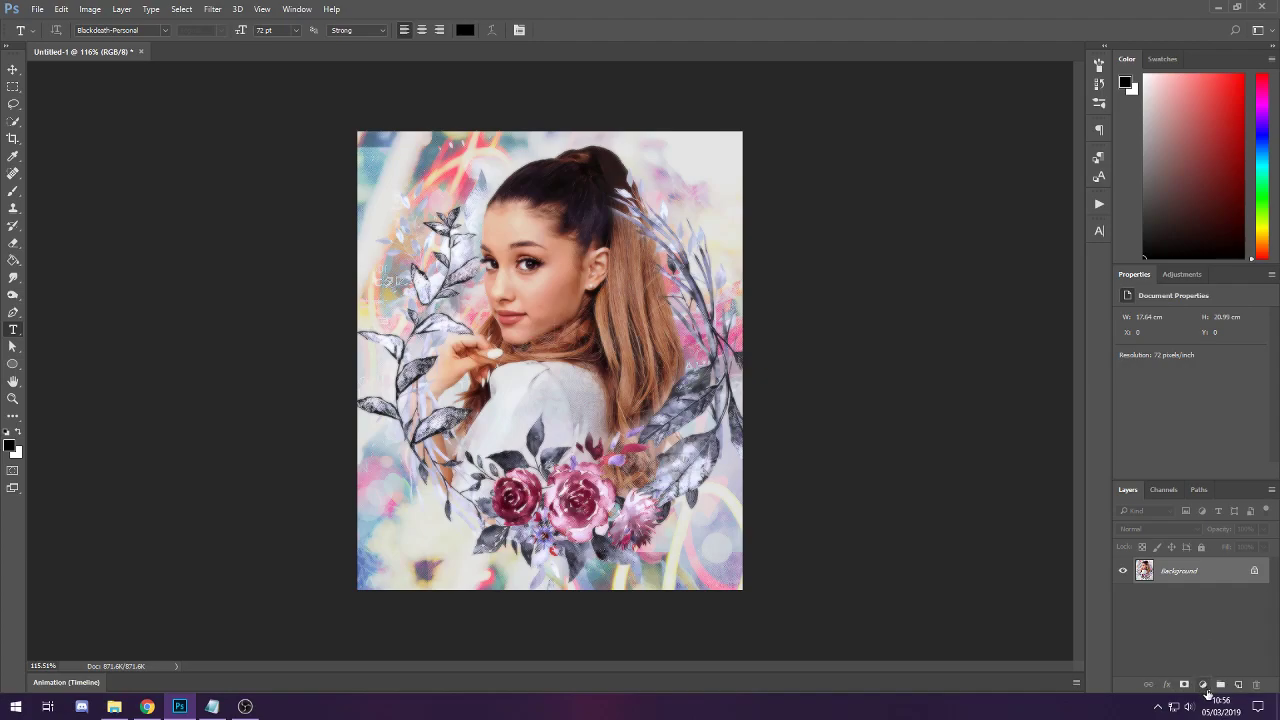
Add a Hue/Saturation adjustment layer above the image and set its saturation to +28
left_click(1204, 685)
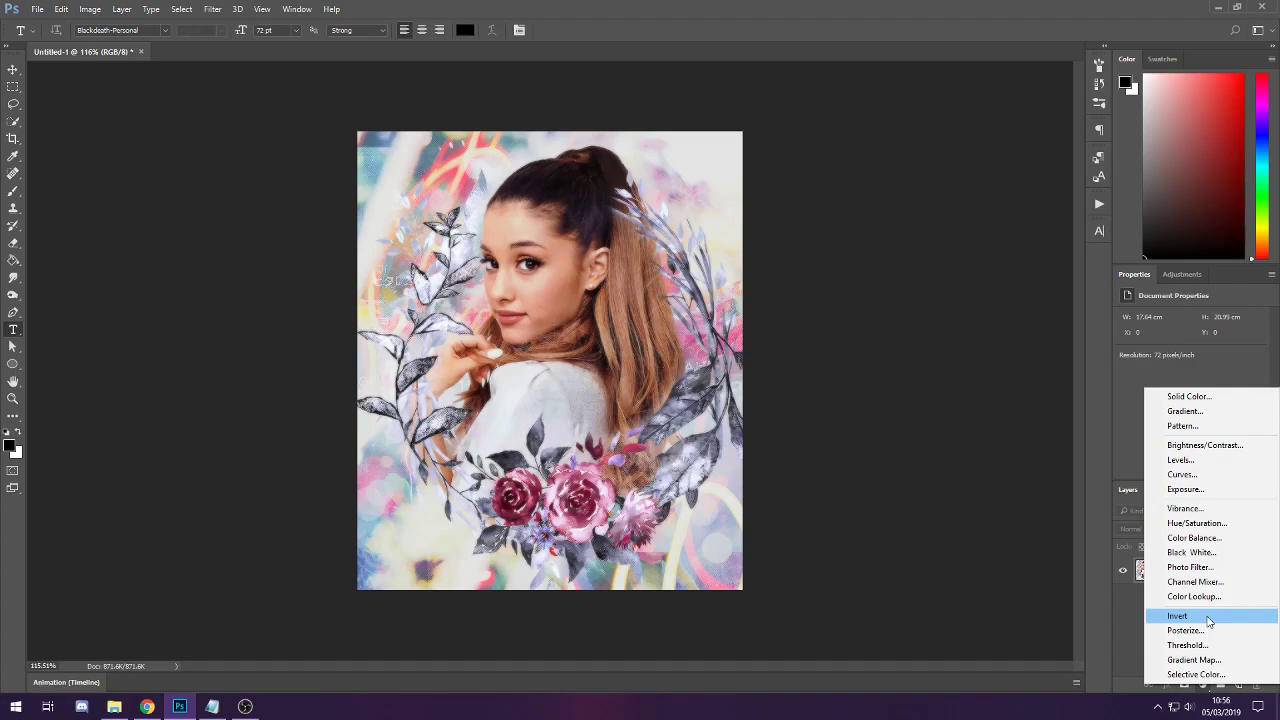
left_click(1197, 522)
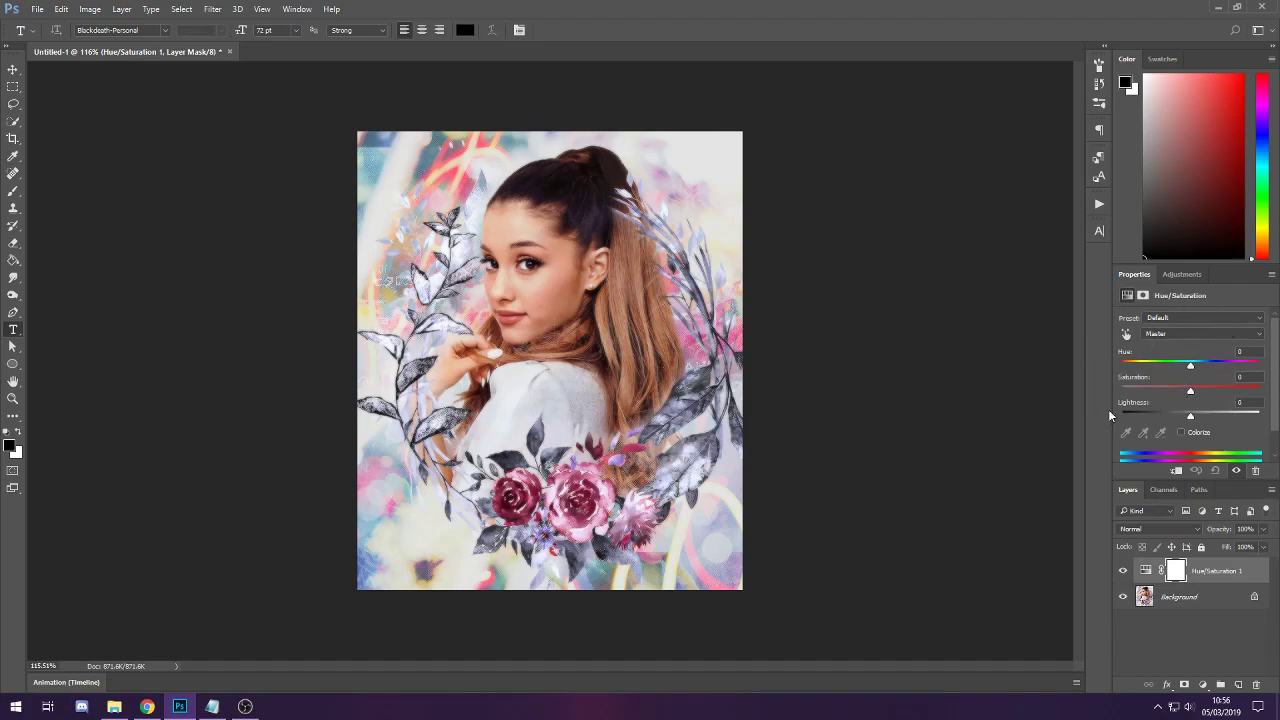
left_click_drag(1130, 276, 861, 230)
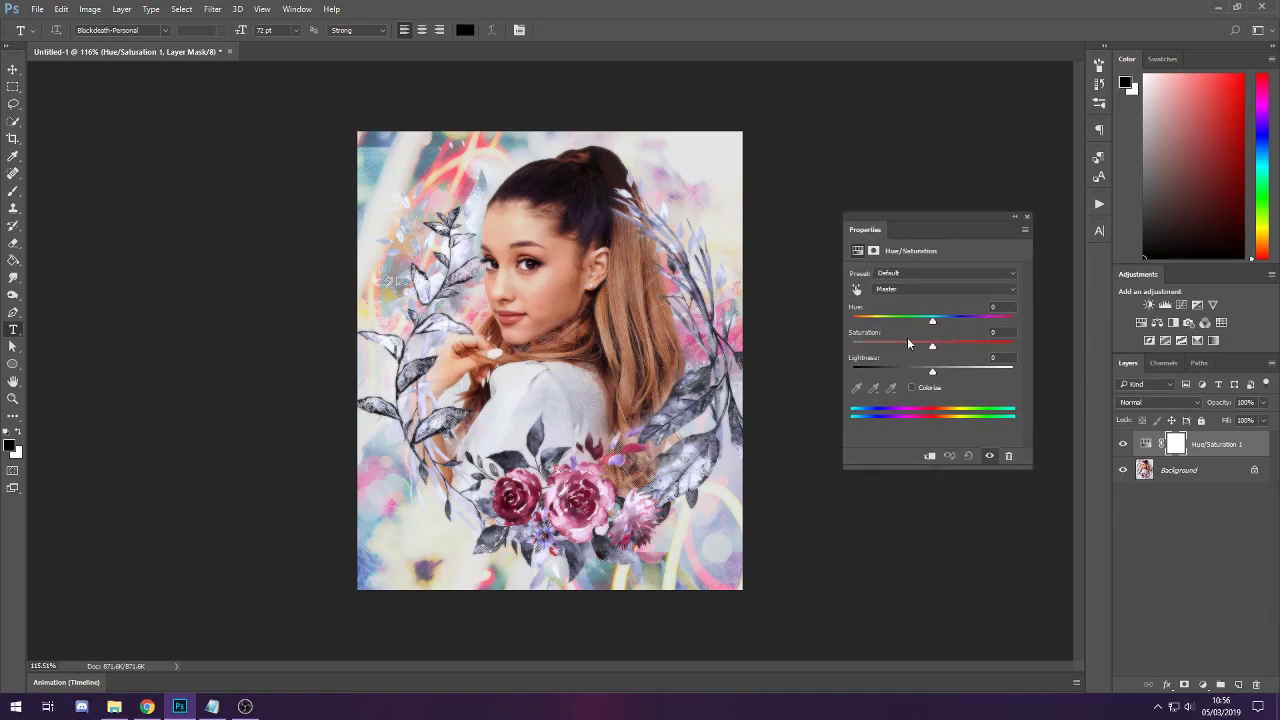
left_click_drag(934, 346, 954, 348)
Add a Brightness/Contrast adjustment layer with brightness -20 and contrast 2
left_click(1203, 685)
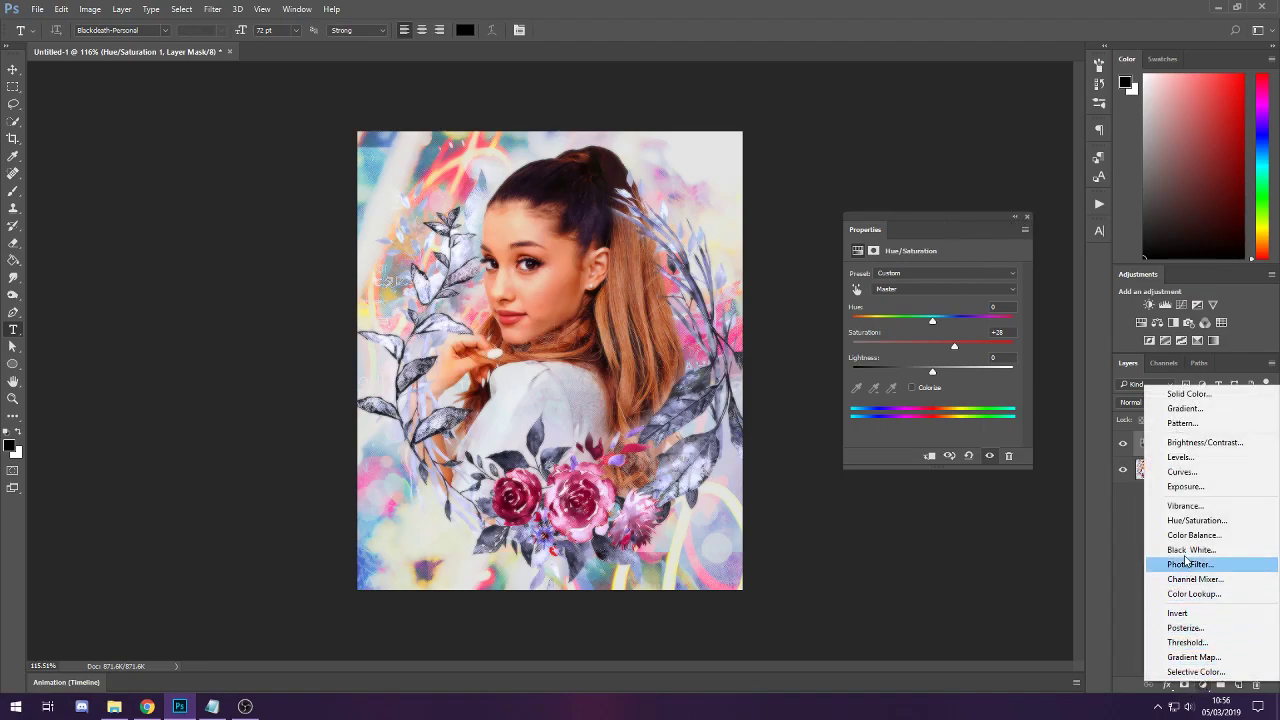
left_click(1203, 442)
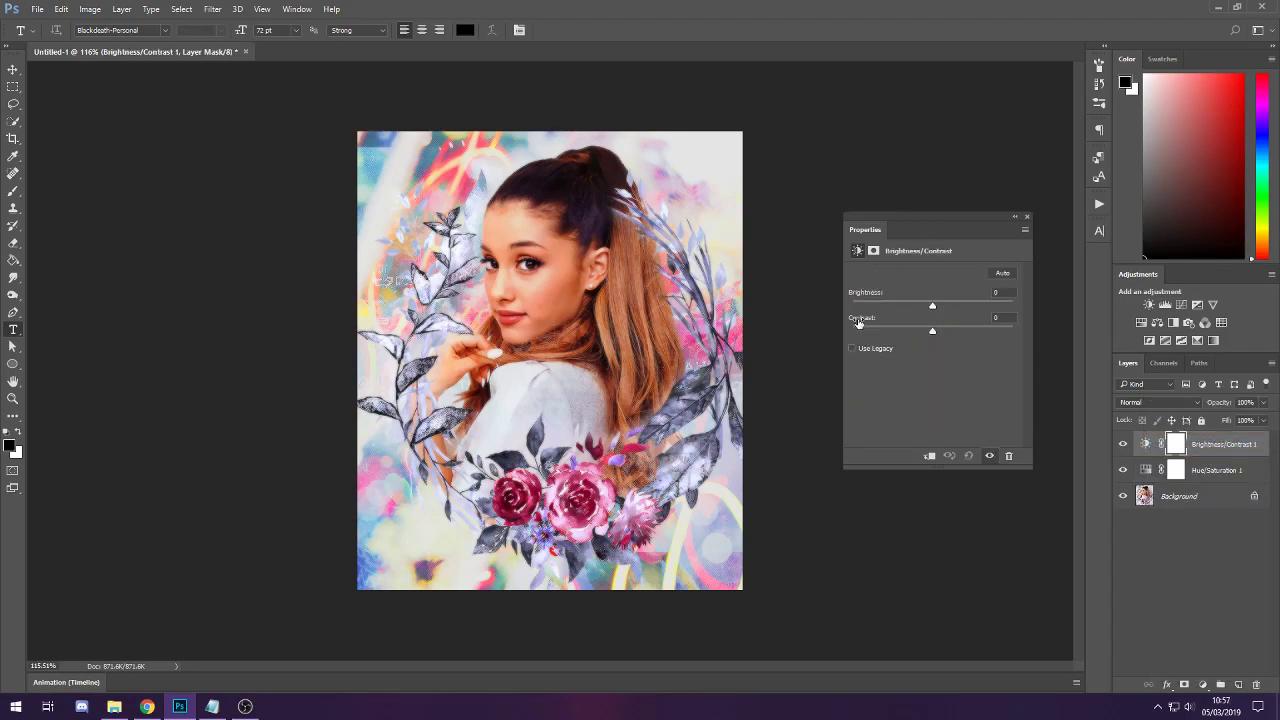
mouse_move(933, 309)
left_mouse_down()
mouse_move(946, 310)
mouse_move(916, 332)
mouse_move(966, 335)
mouse_move(945, 340)
mouse_move(923, 305)
mouse_move(933, 334)
left_mouse_up()
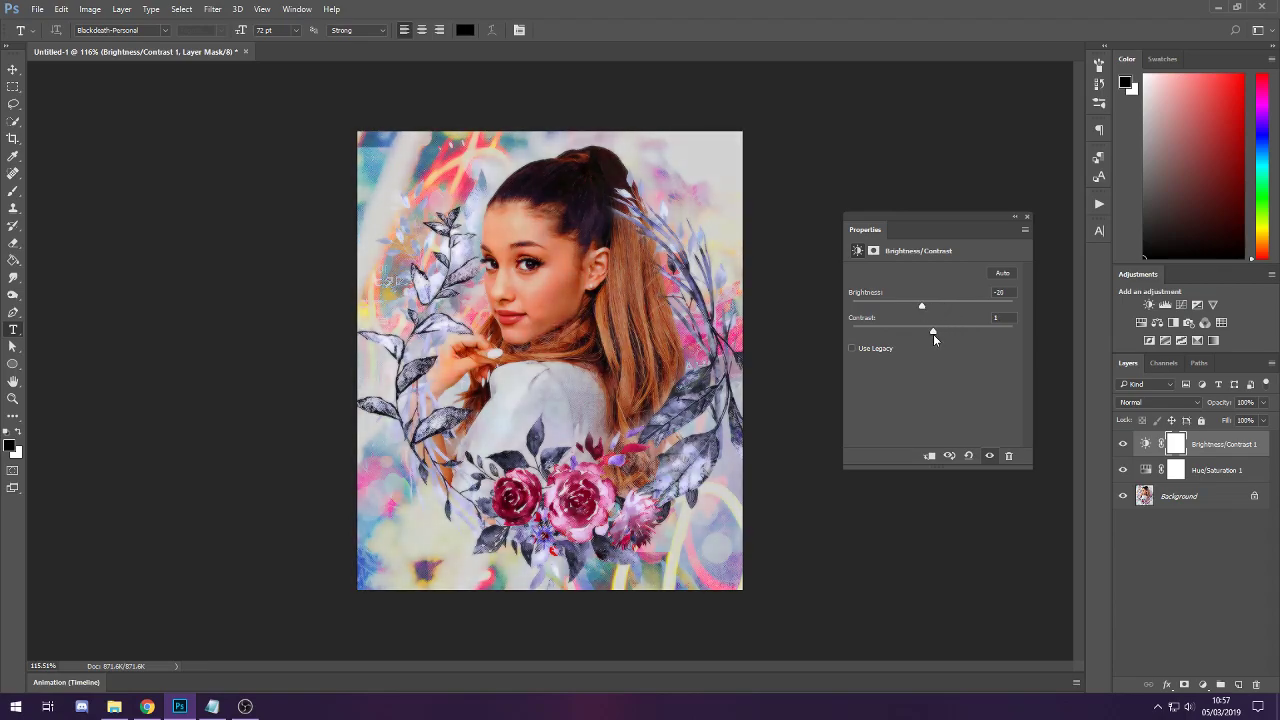
Add a Curves adjustment layer, slightly raising the shadows, anchoring the midtones and slightly lowering the highlights on the RGB curve
left_click(1204, 684)
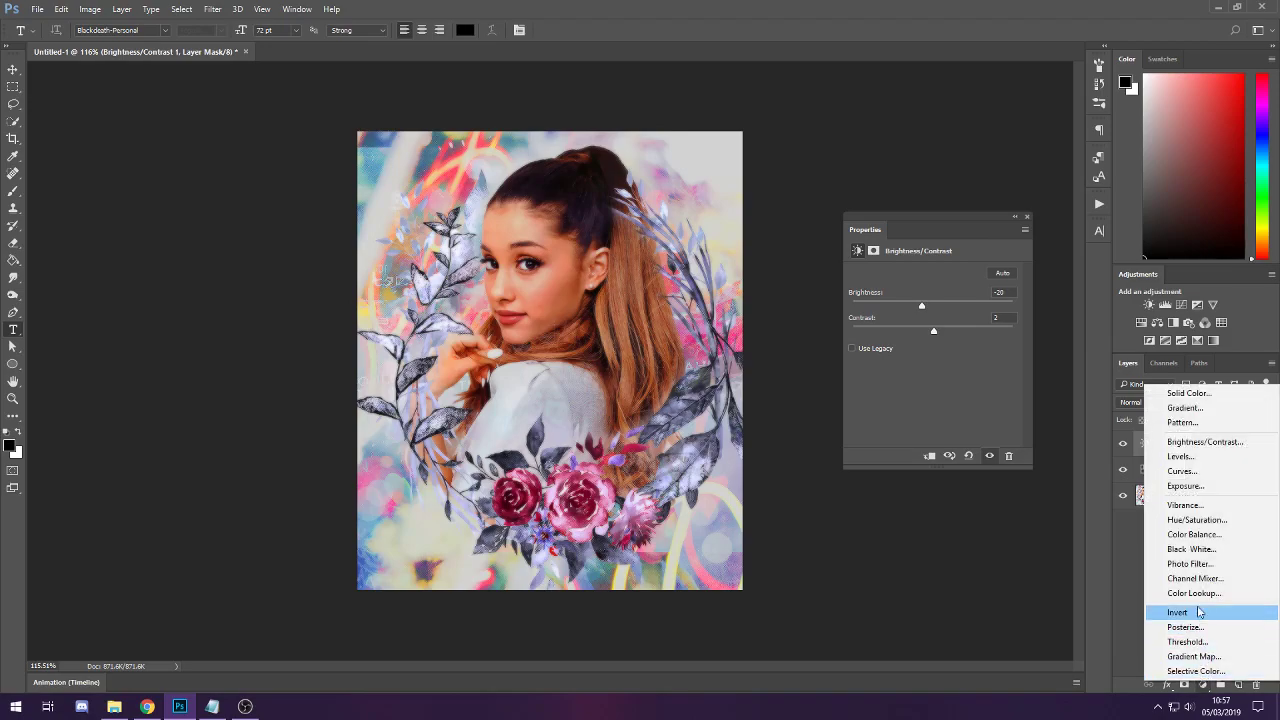
left_click(1182, 471)
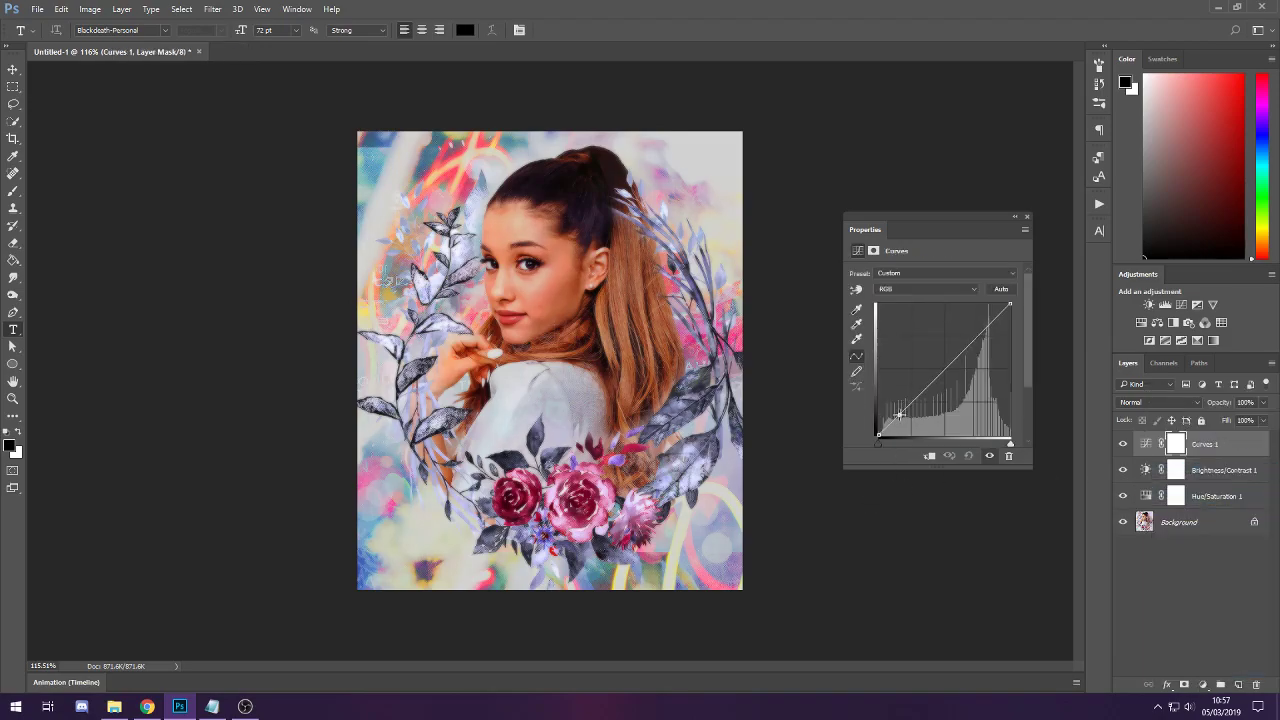
left_click_drag(899, 412, 897, 407)
left_click(938, 368)
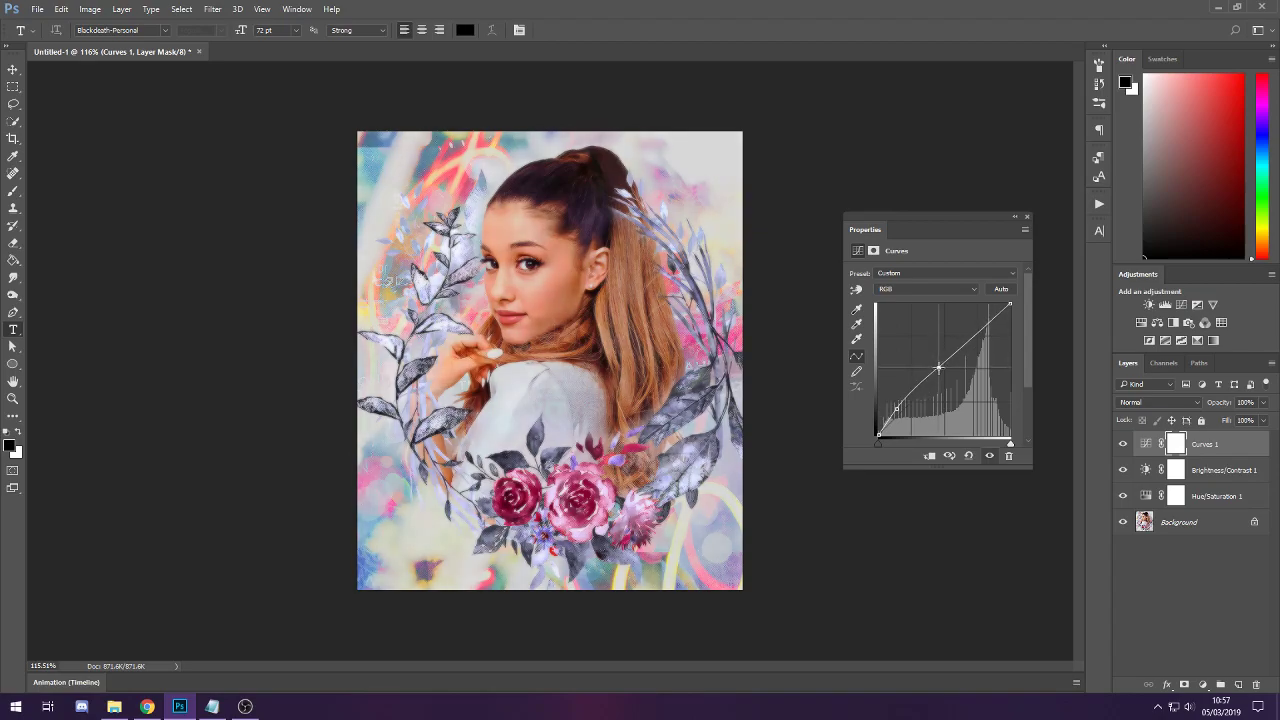
left_click_drag(984, 333, 982, 331)
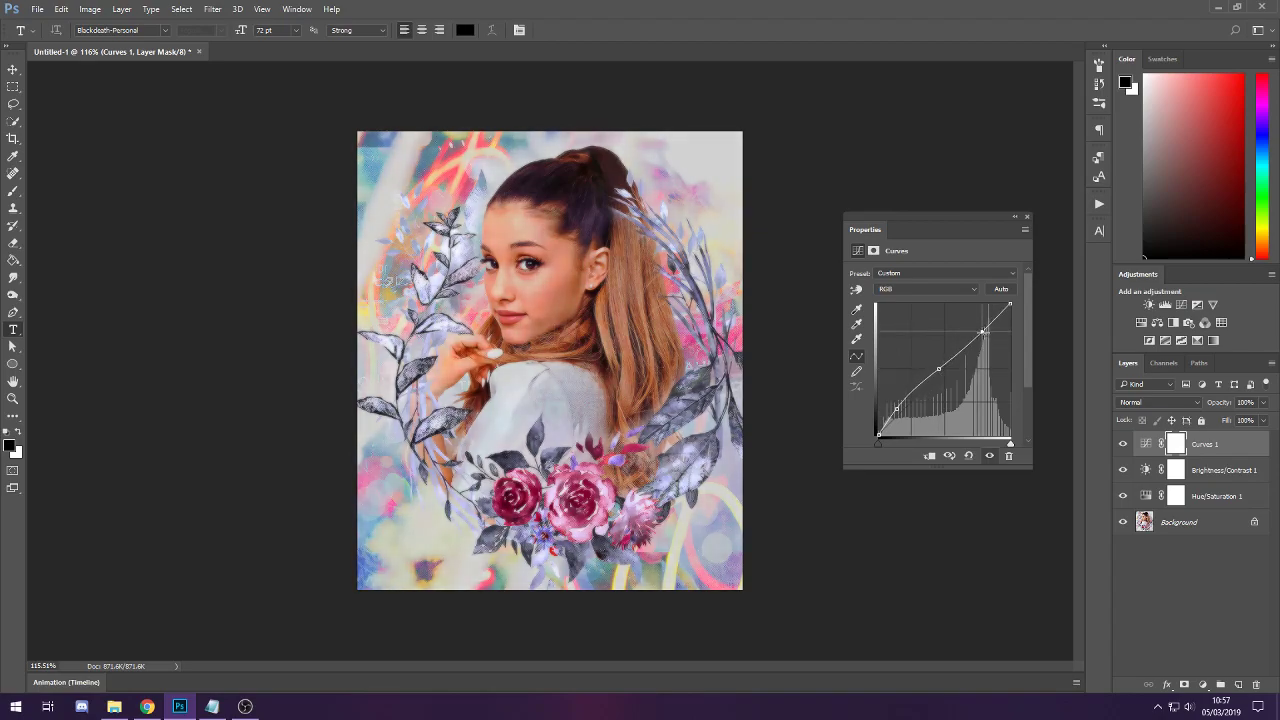
left_click(1014, 216)
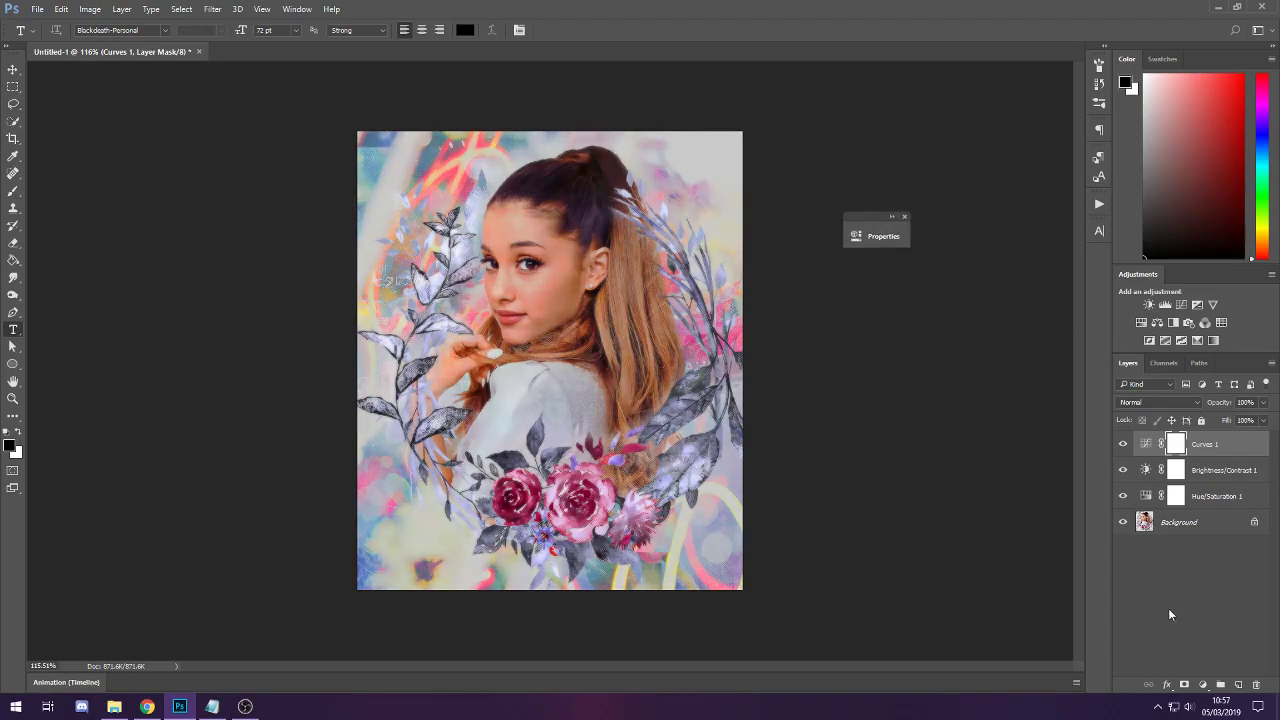
left_click(892, 217)
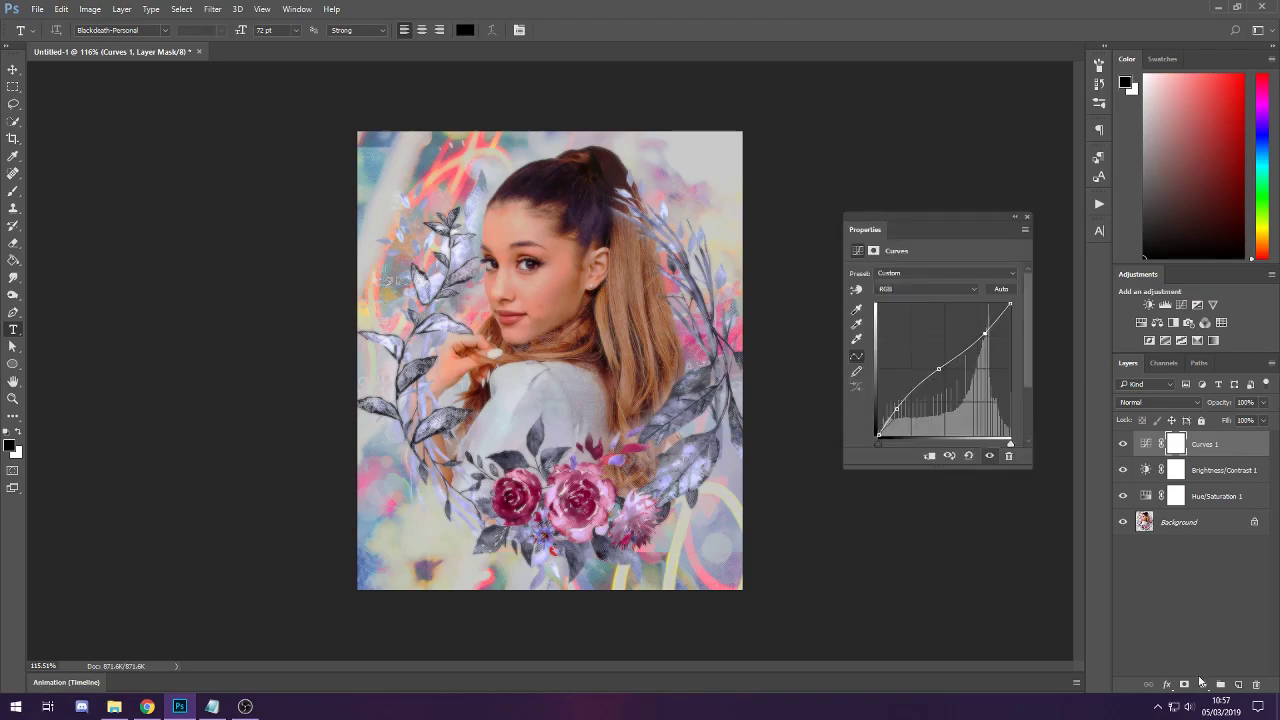
left_click(1014, 217)
left_click(892, 218)
Add a Color Balance adjustment layer with midtones at Cyan-Red -30, Magenta-Green +1 and Yellow-Blue +17
left_click(1203, 685)
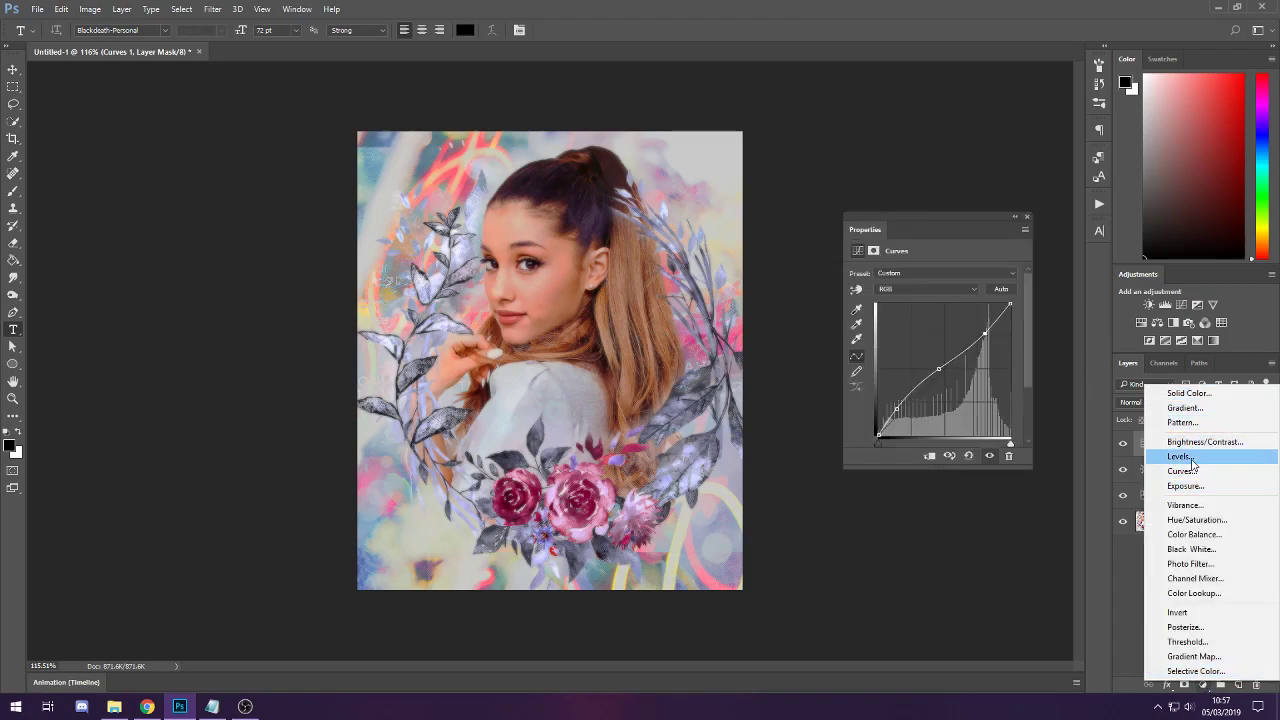
left_click(1195, 534)
mouse_move(915, 304)
left_mouse_down()
mouse_move(899, 310)
mouse_move(925, 352)
mouse_move(916, 327)
left_mouse_up()
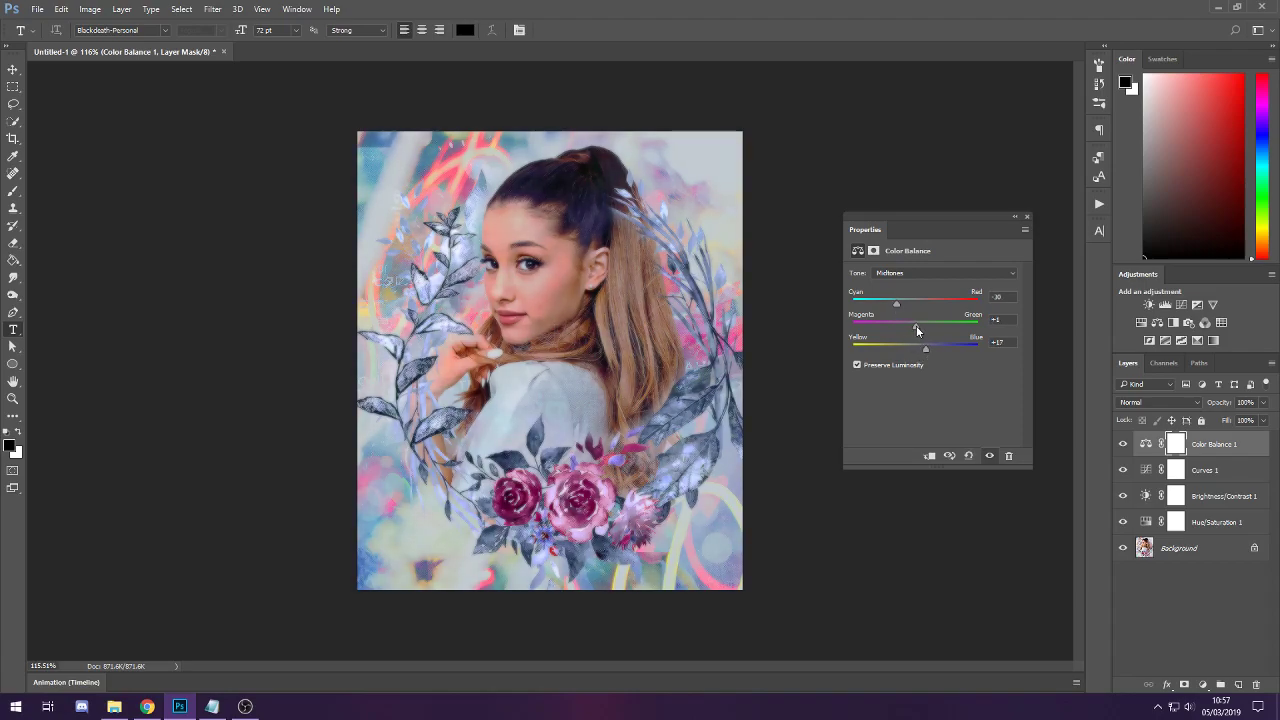
left_click(1011, 216)
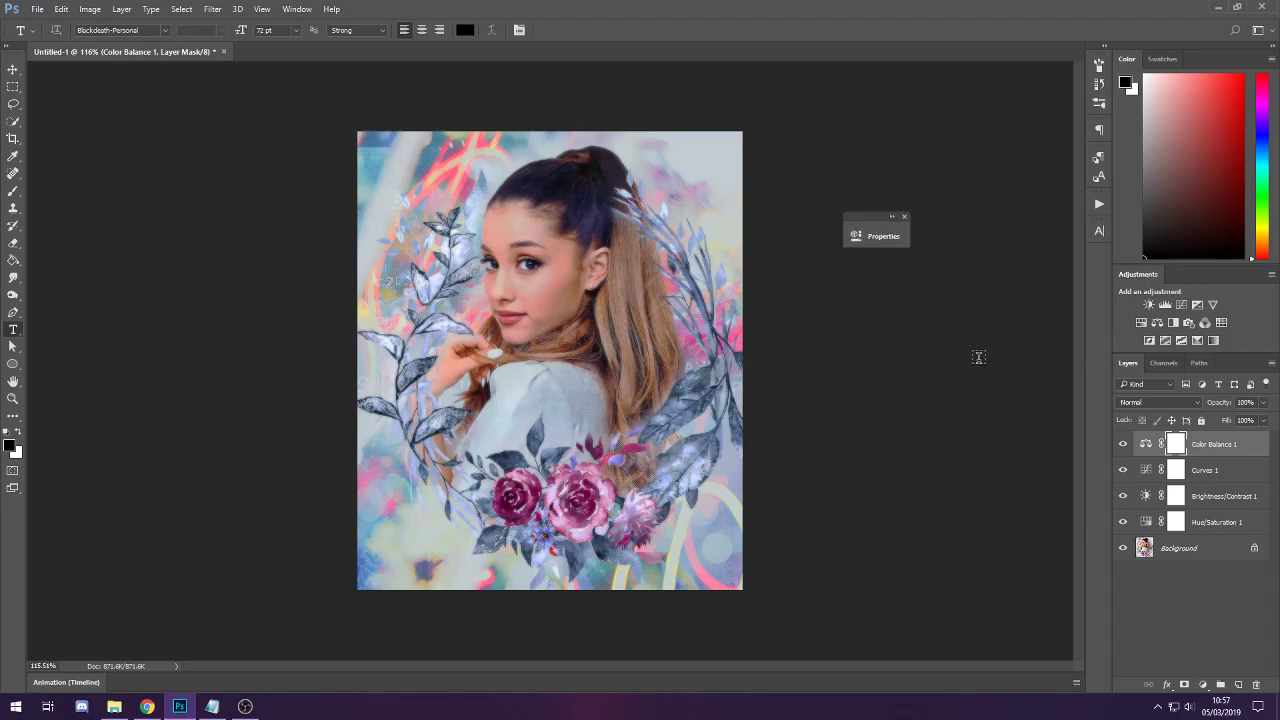
left_click(884, 236)
Add a Gradient Map adjustment layer using the Foreground to Transparent gradient preset
left_click(1203, 685)
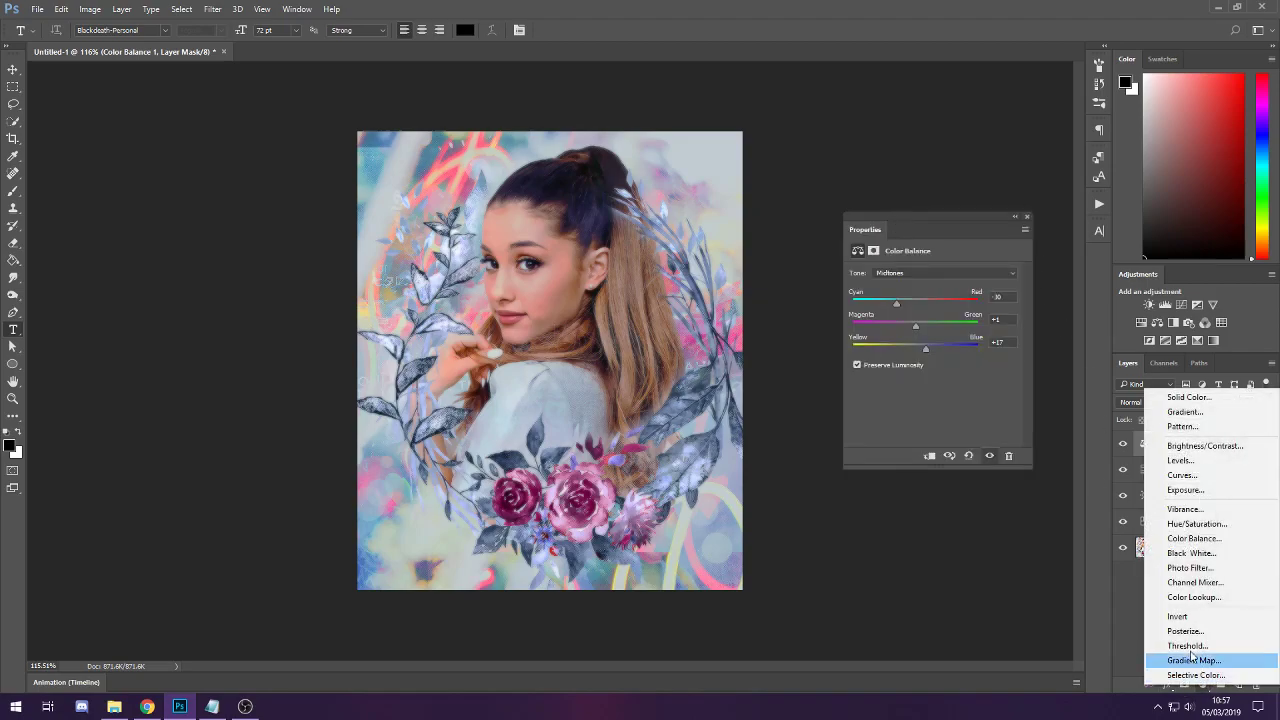
left_click(1205, 660)
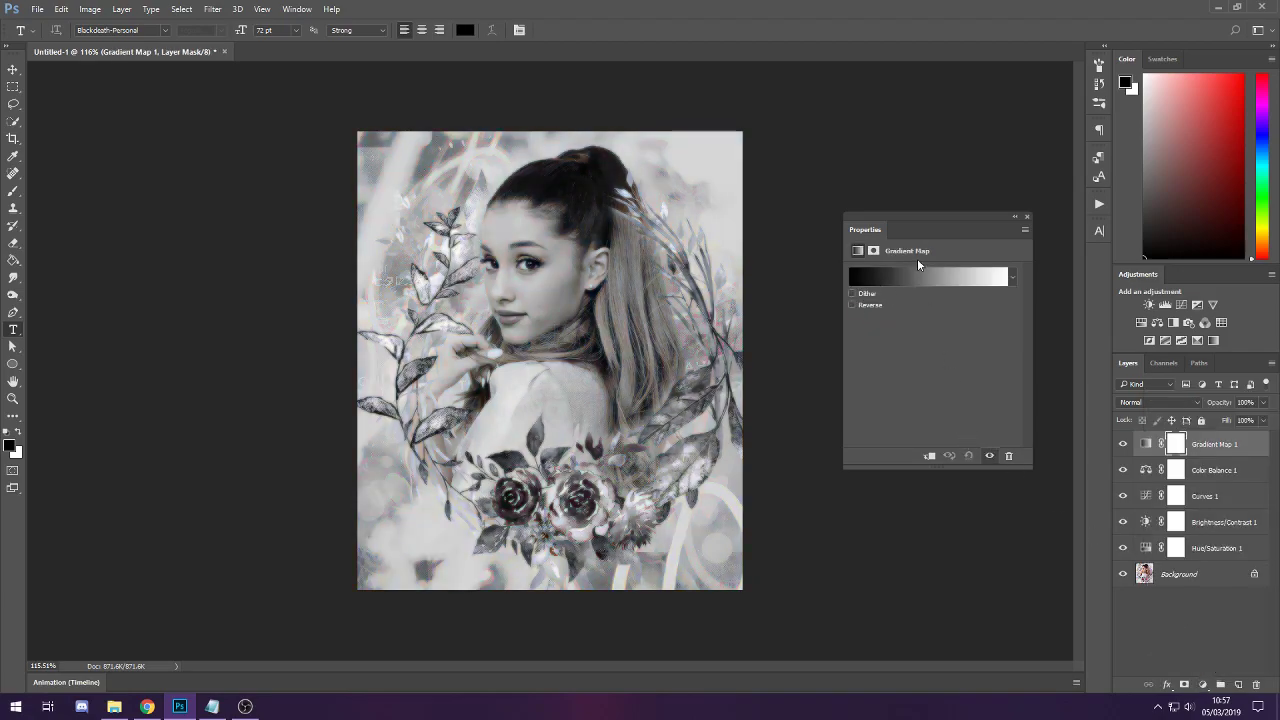
left_click(1000, 276)
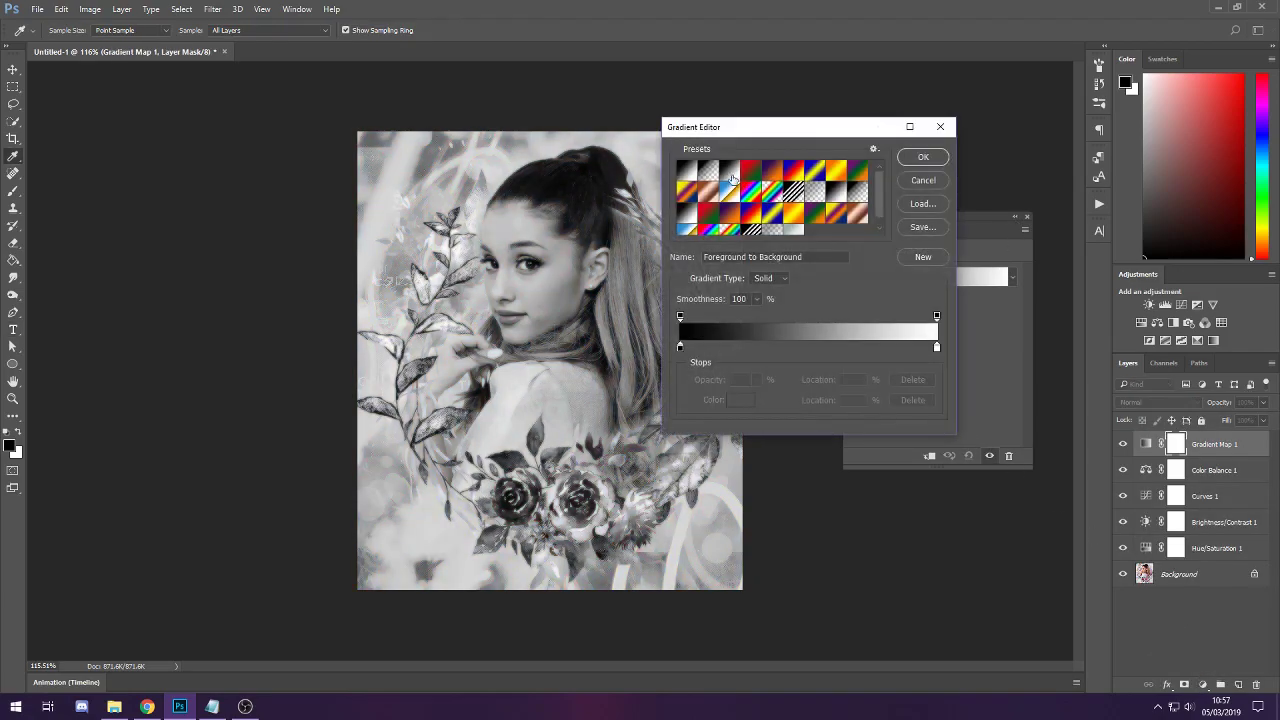
left_click(708, 172)
left_click(908, 163)
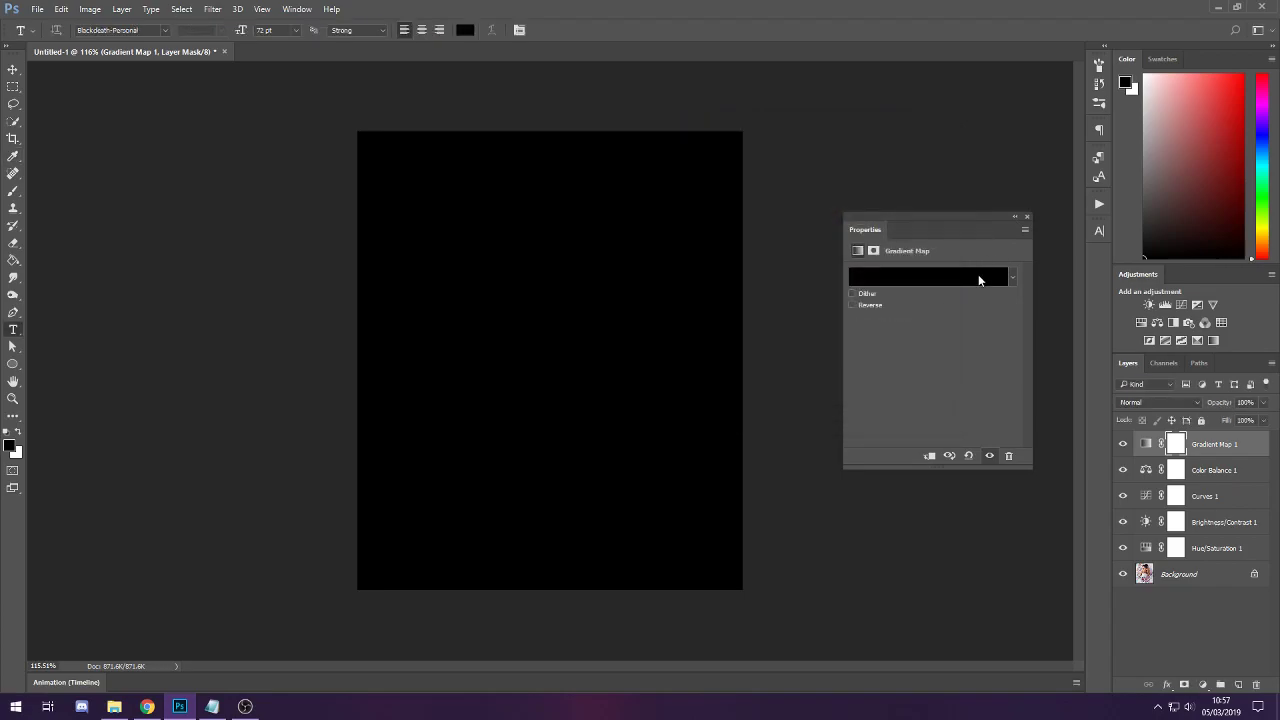
left_click(980, 276)
left_click(922, 257)
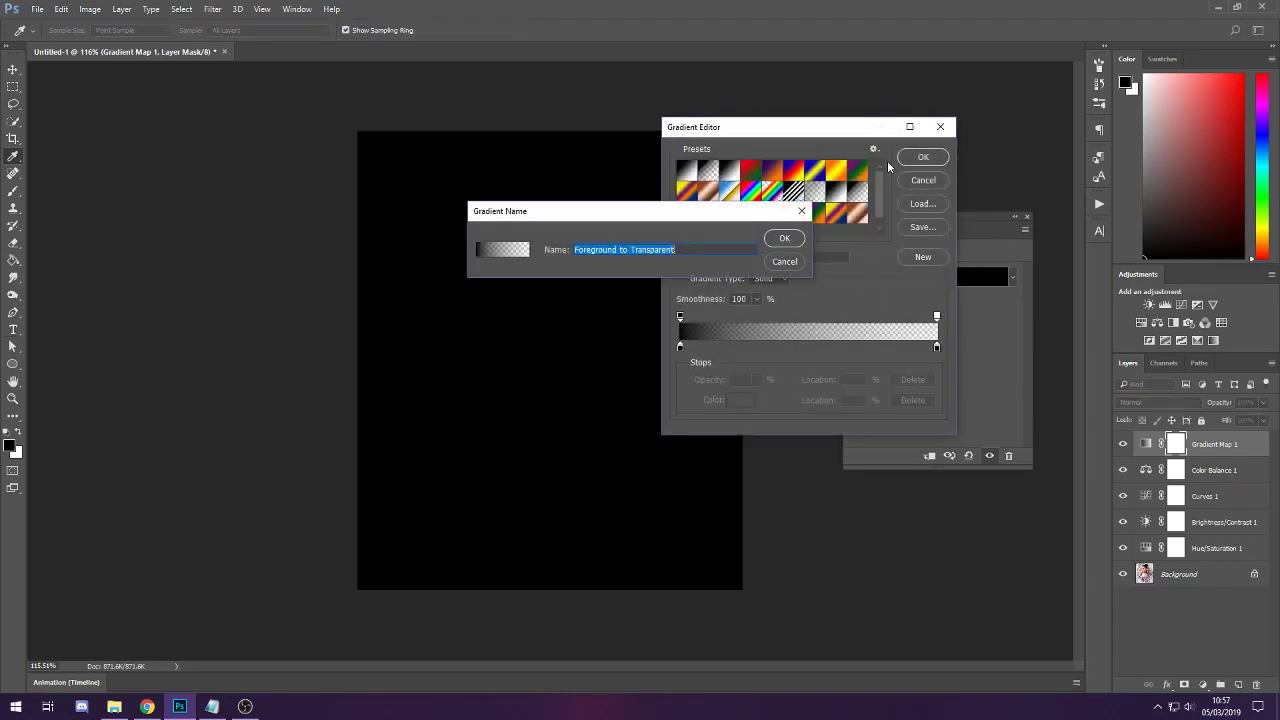
left_click(784, 262)
left_click(923, 157)
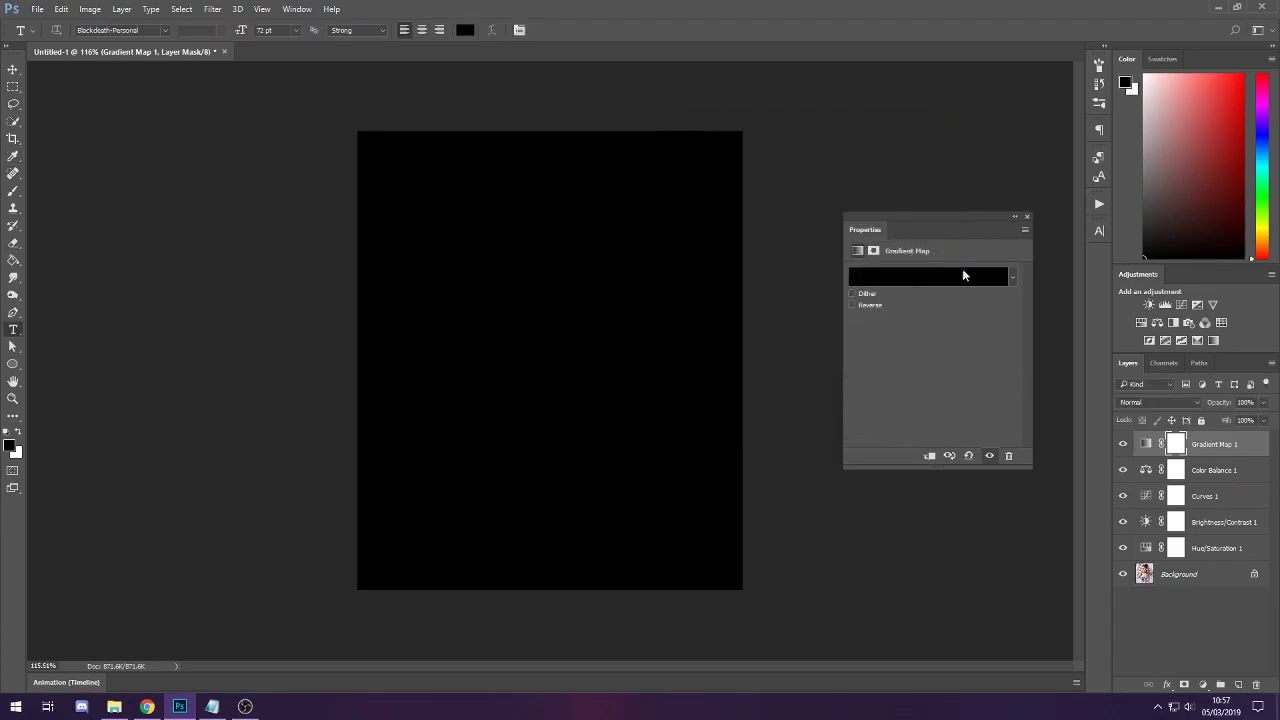
Try Overlay on the gradient map layer, set it to Soft Light at 62% opacity, and compare the image with and without it
left_click(1012, 217)
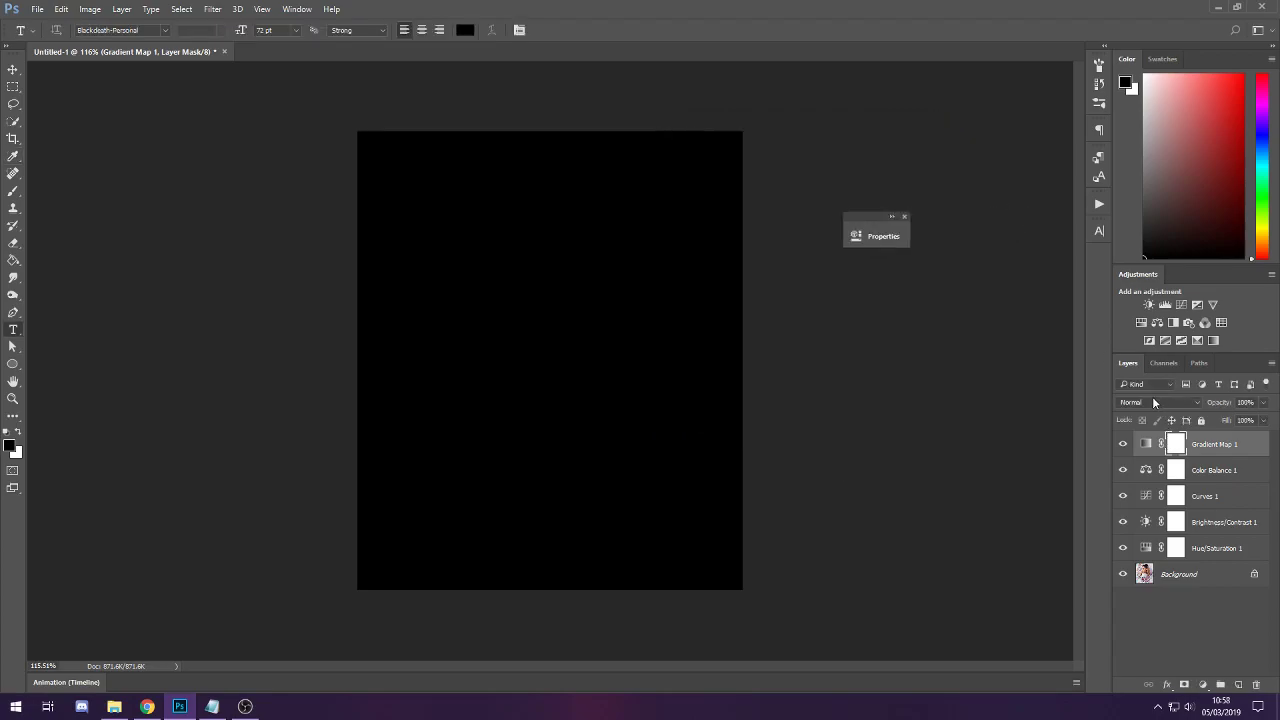
left_click(1152, 400)
left_click(1141, 535)
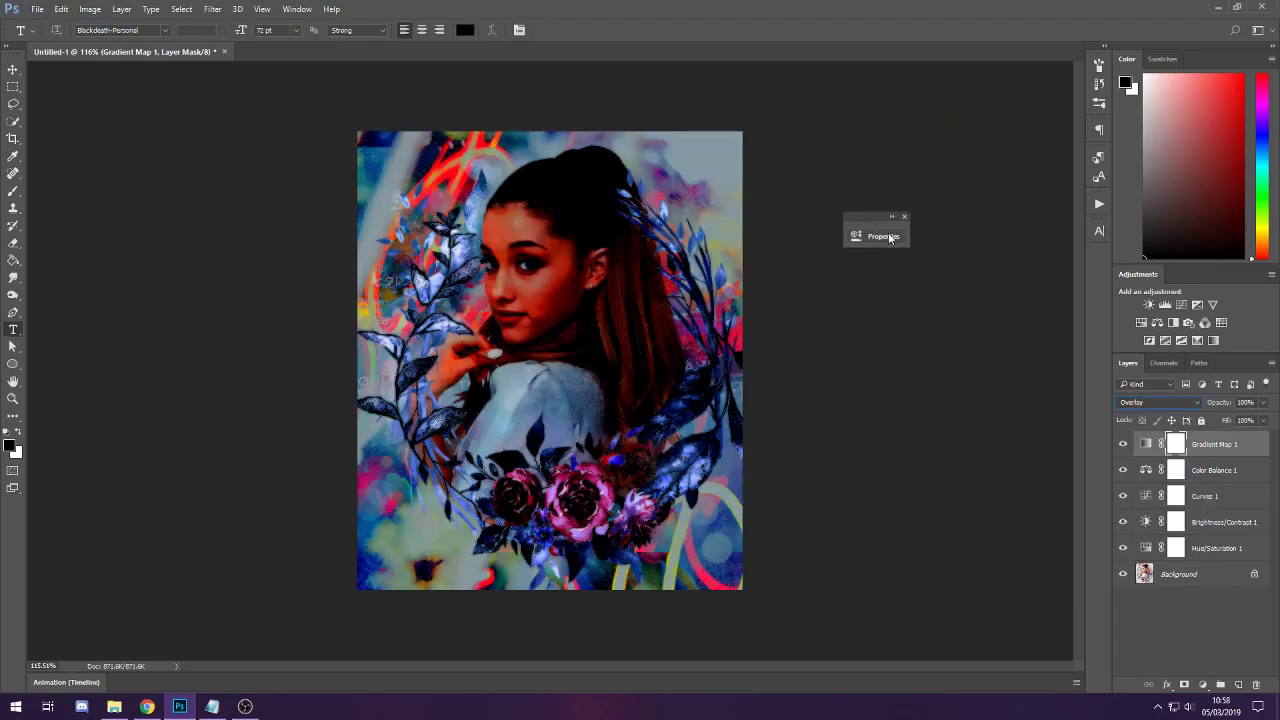
left_click(892, 217)
left_click(1155, 402)
left_click(1152, 531)
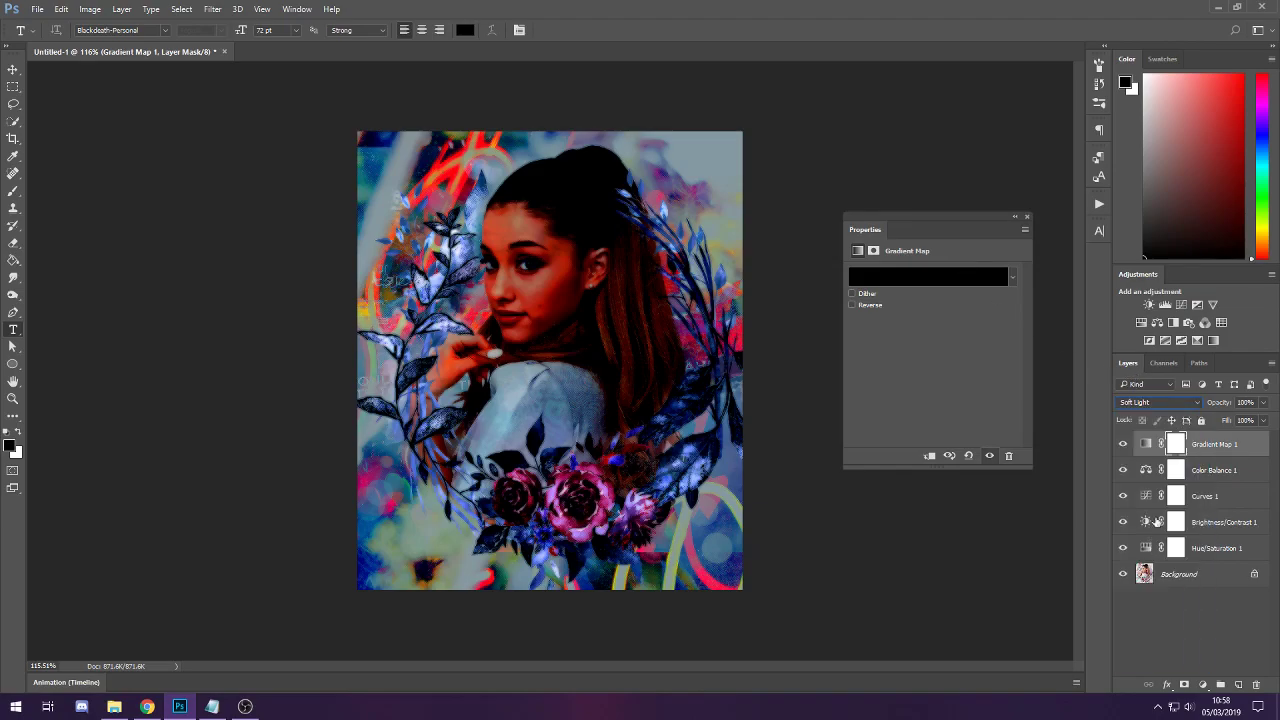
left_click(1263, 402)
left_click_drag(1264, 419, 1242, 421)
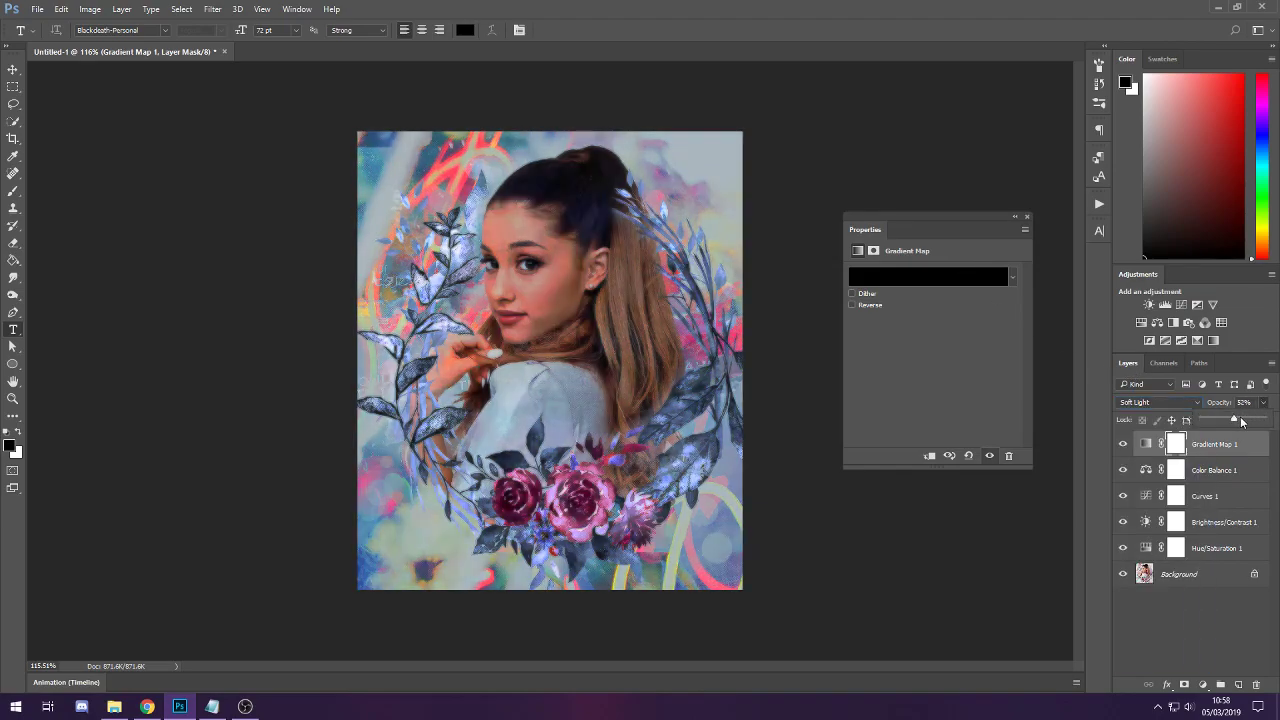
left_click(1122, 445)
left_click(1122, 445)
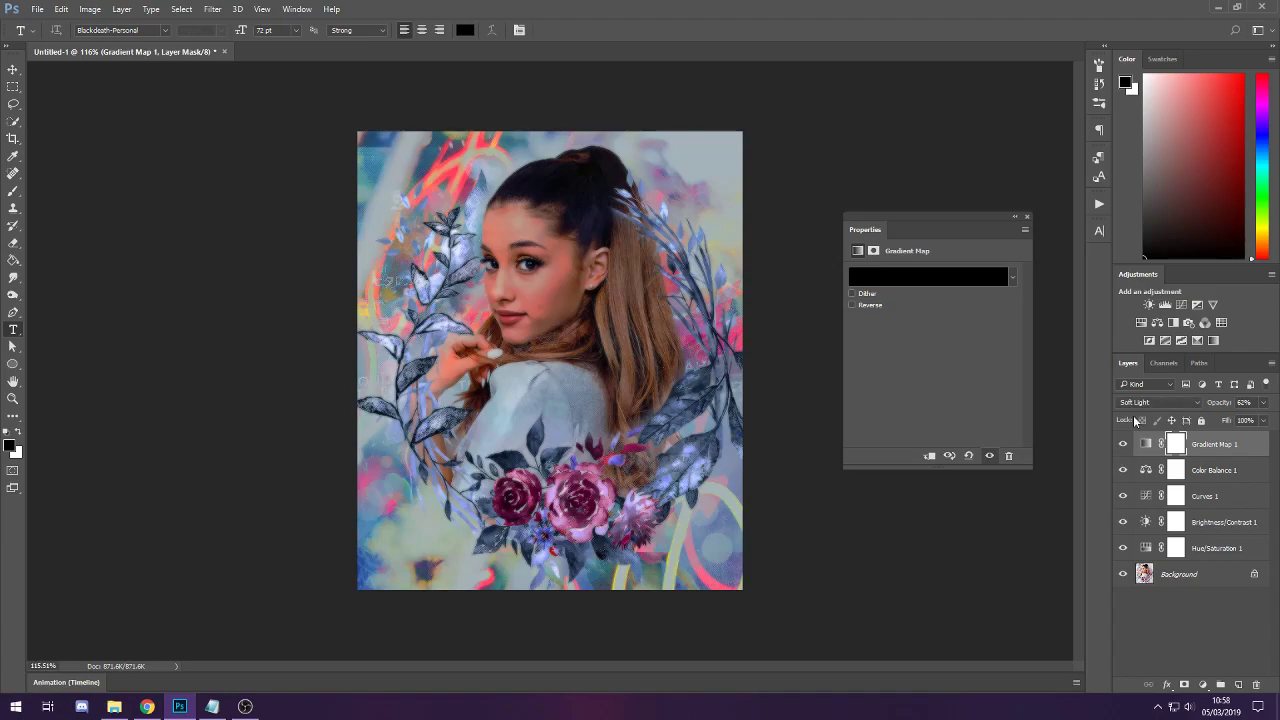
Try the Screen and Multiply blend modes on the gradient map layer, and delete the layer
left_click(1133, 403)
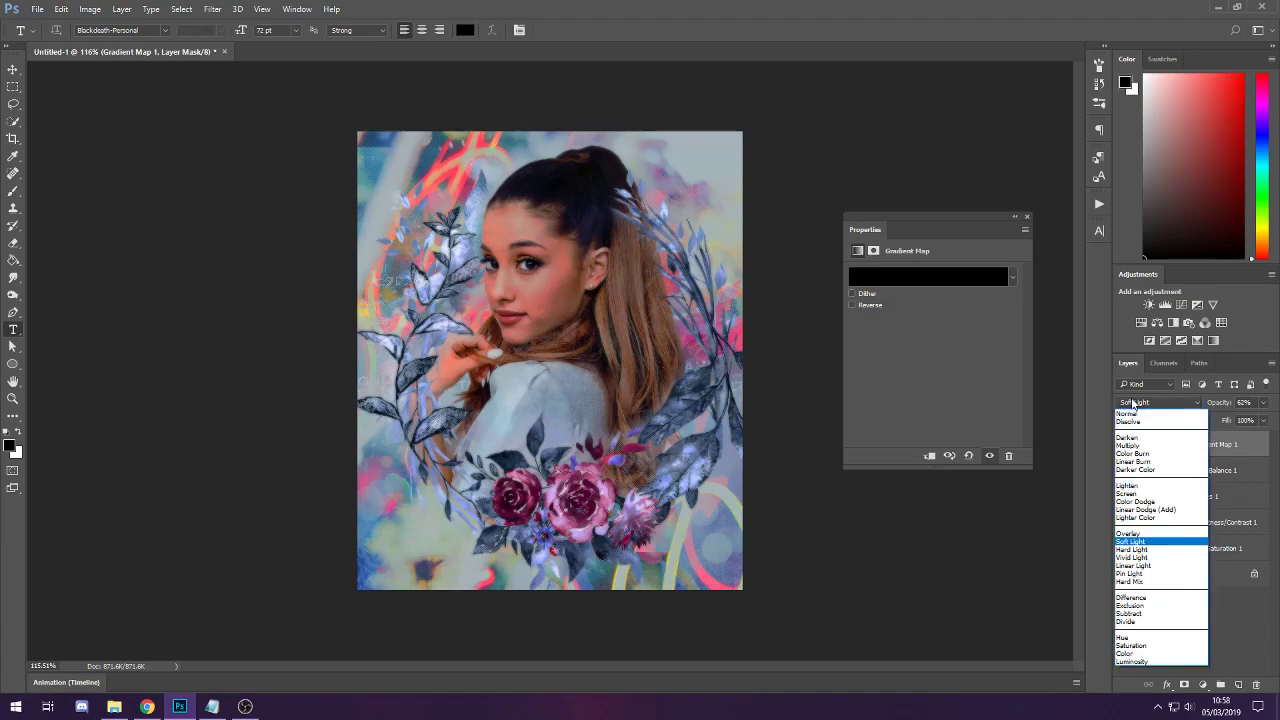
left_click(1137, 494)
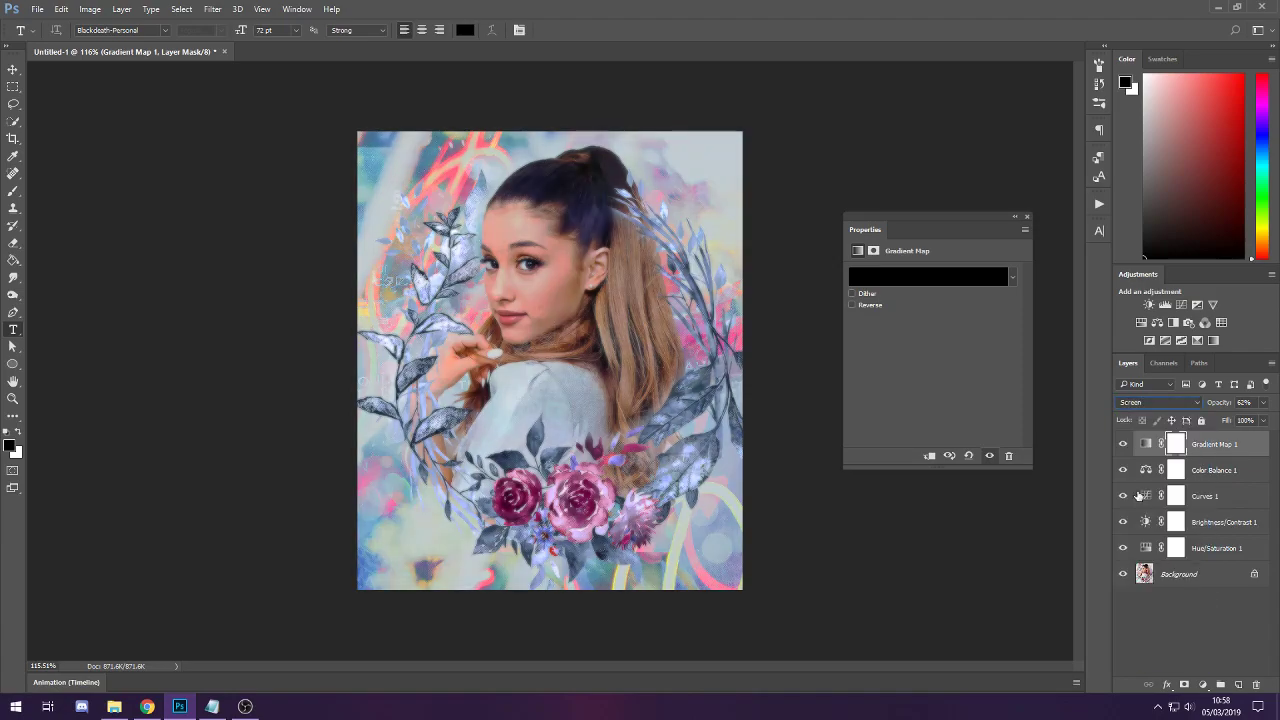
left_click(1131, 403)
left_click(1140, 442)
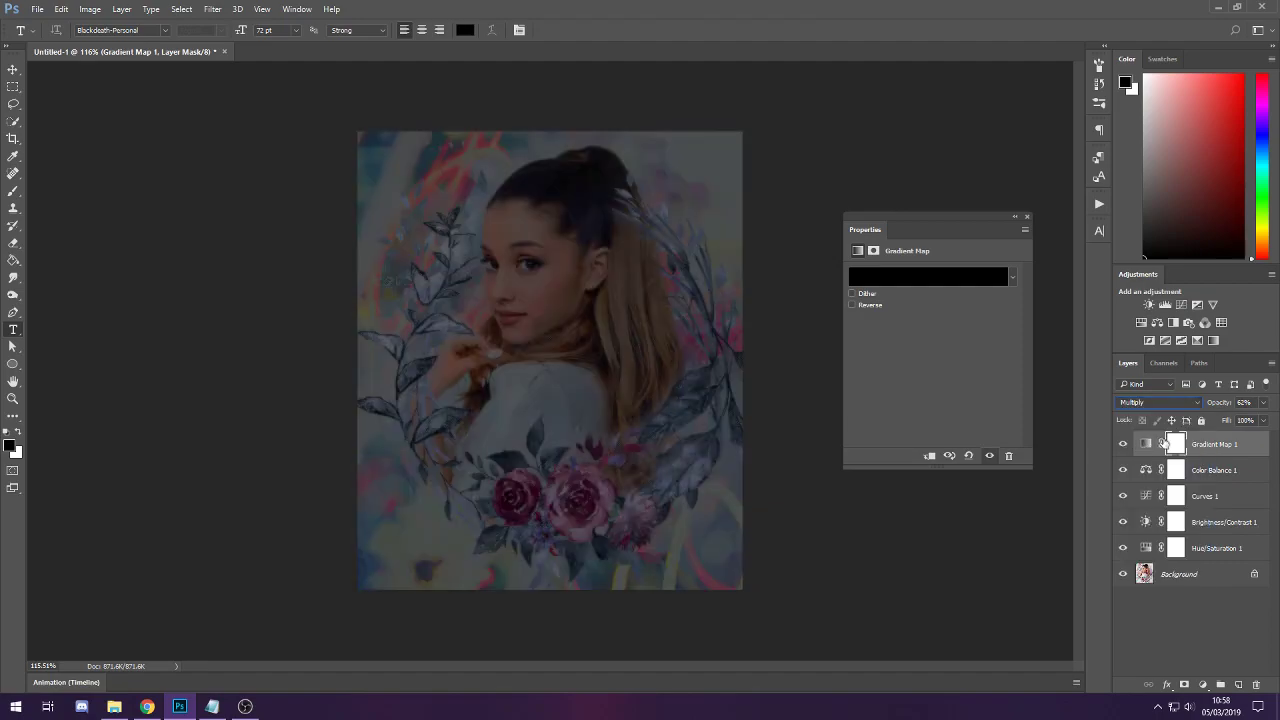
key("Delete")
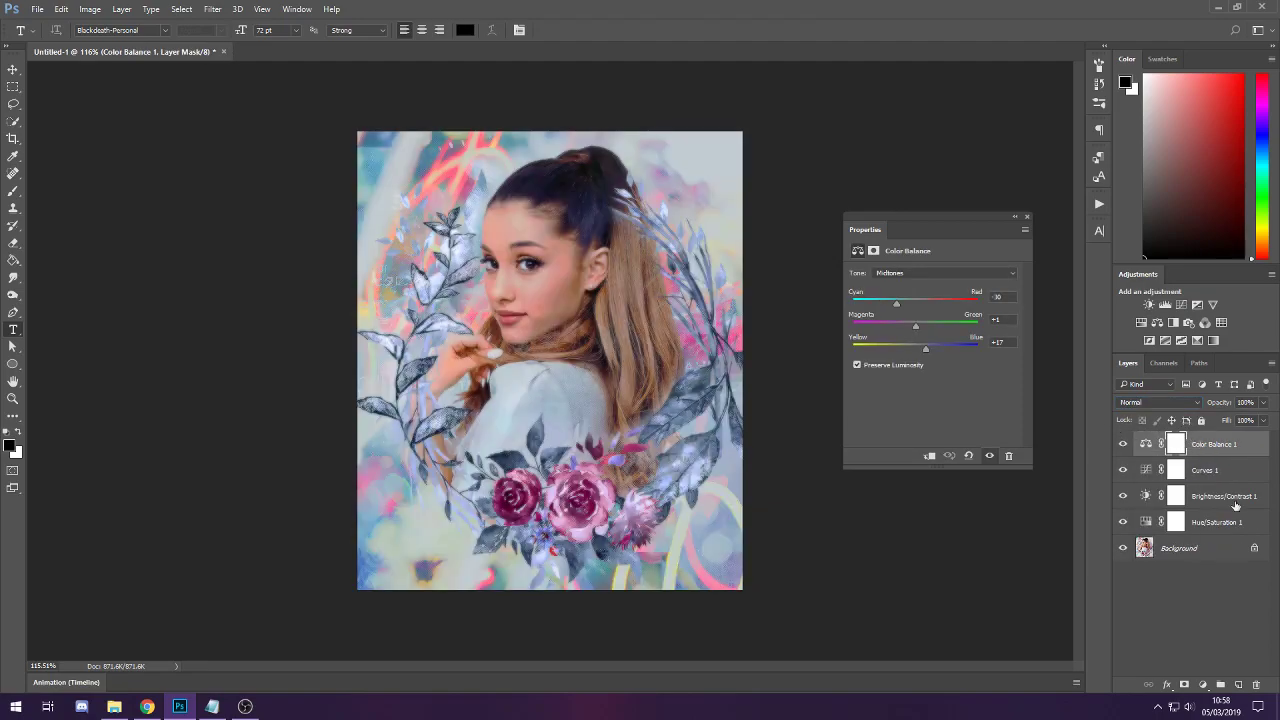
right_click(1203, 443)
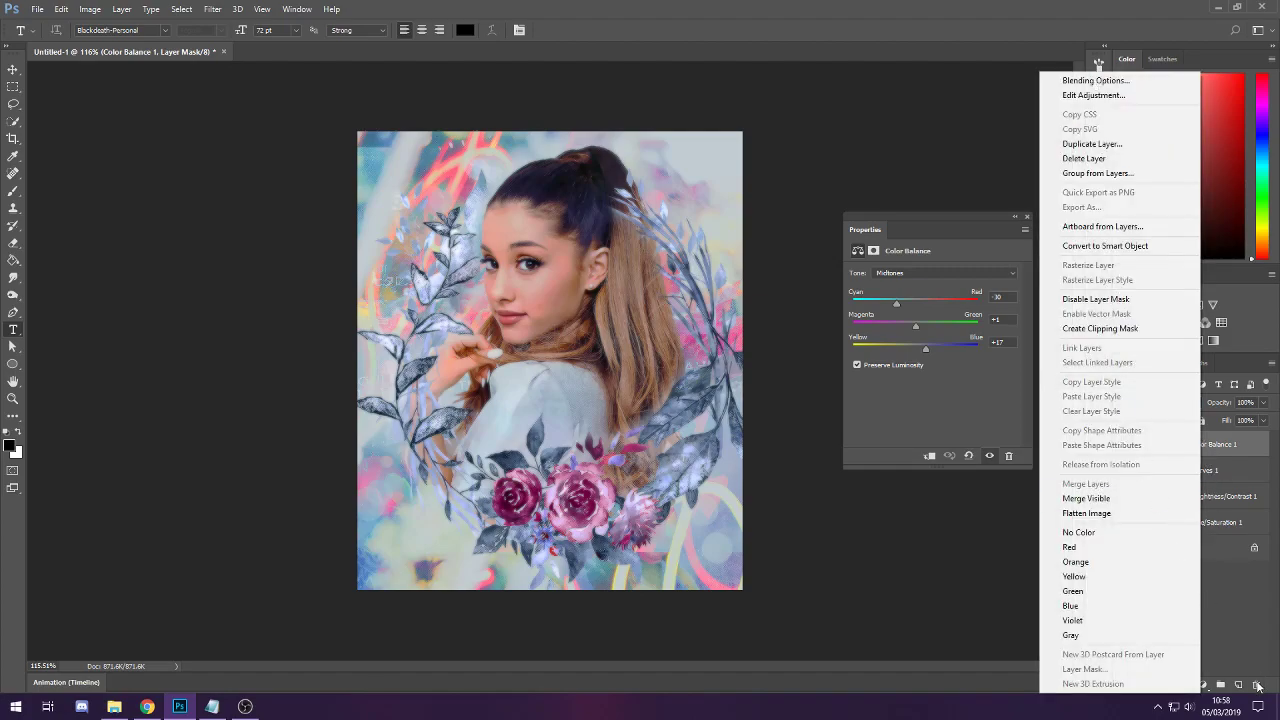
left_click(1230, 596)
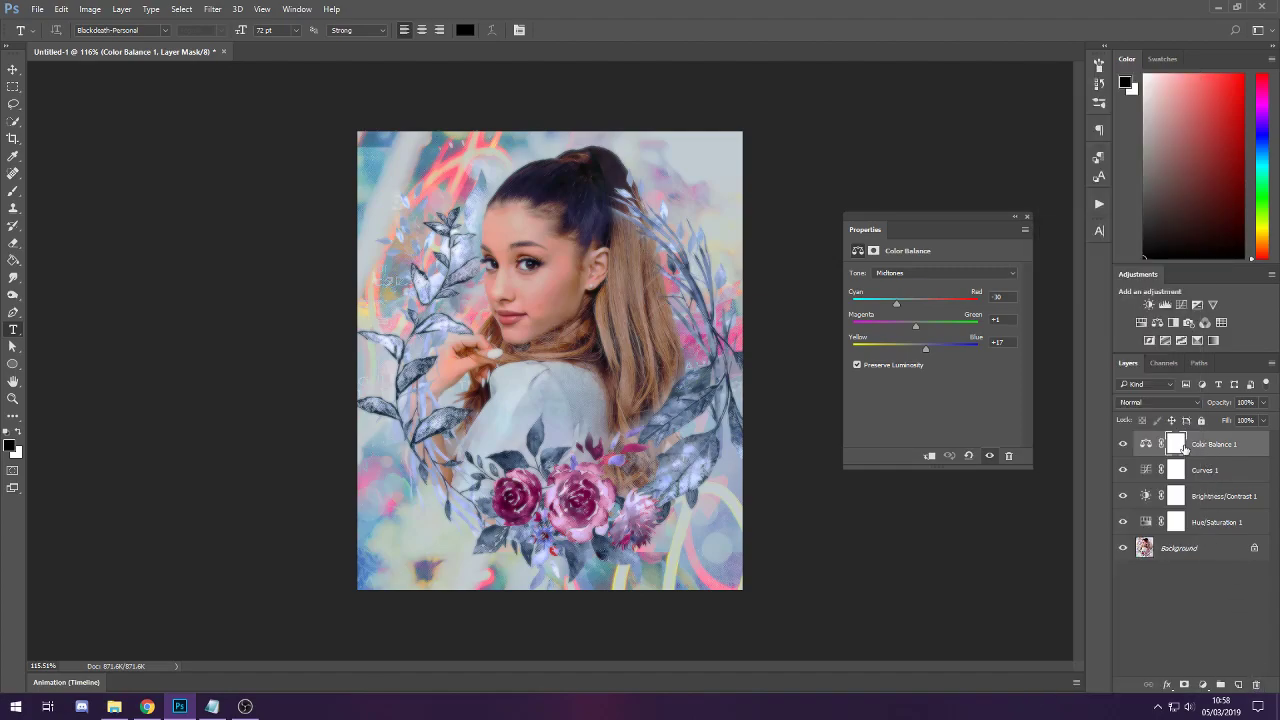
Add a Solid Color fill layer in dark grey #2a2727 and set its blend mode to Soft Light
left_click(1202, 685)
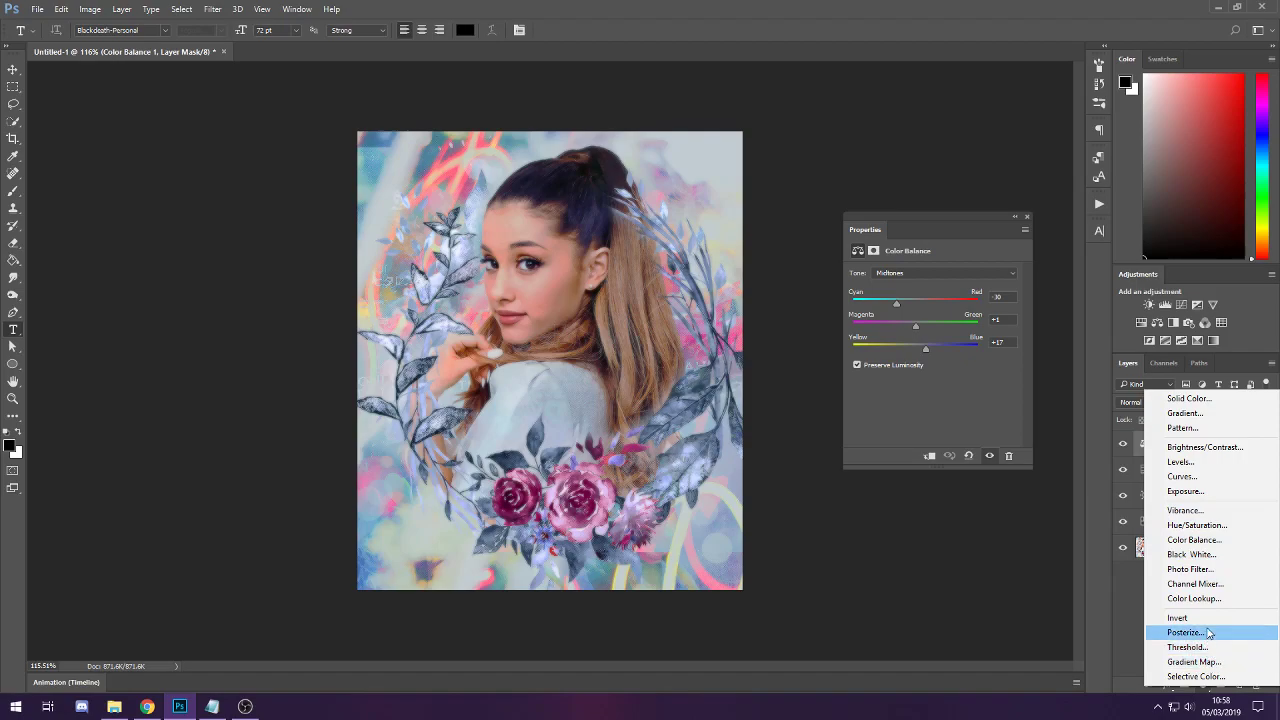
left_click(1190, 399)
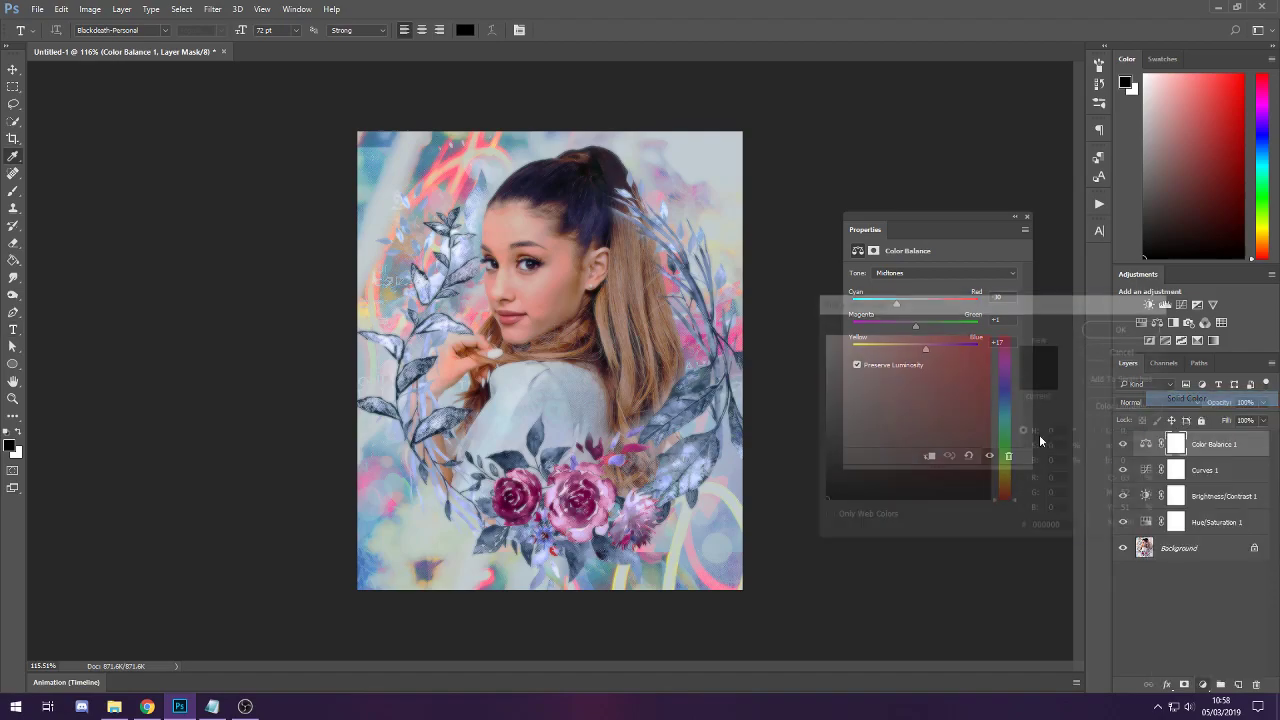
left_click(831, 472)
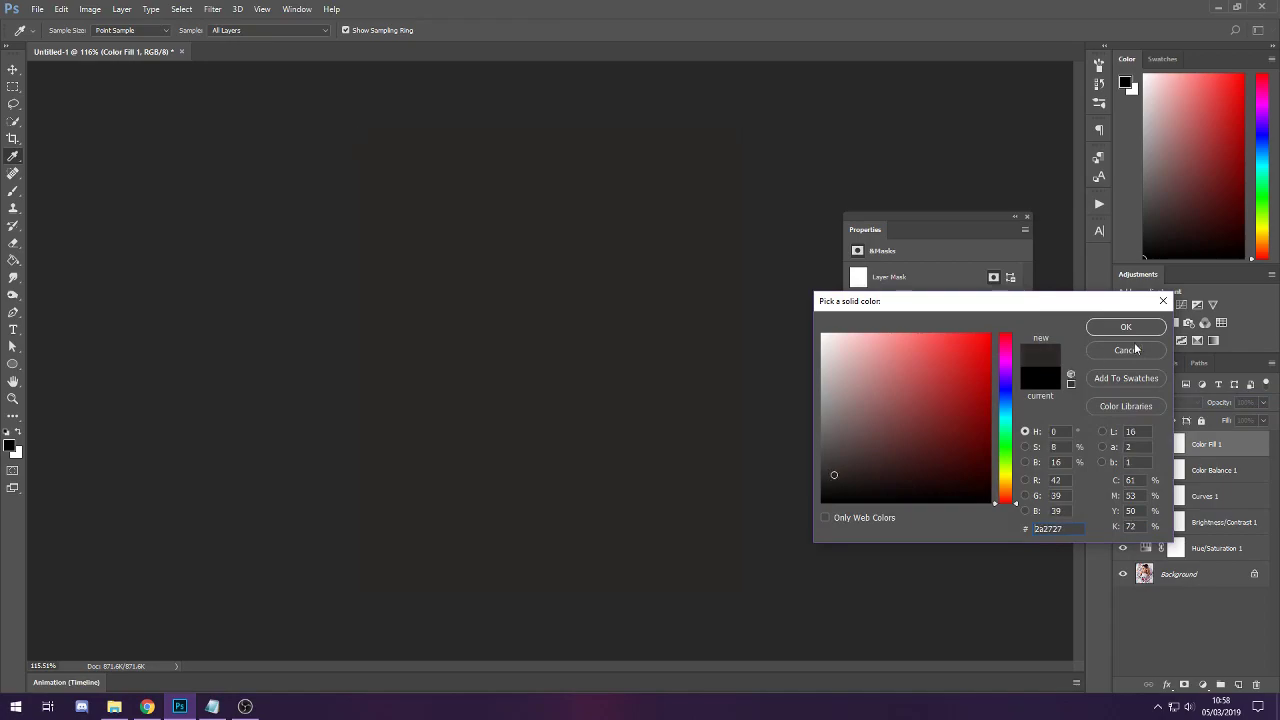
left_click(1126, 327)
left_click(1160, 402)
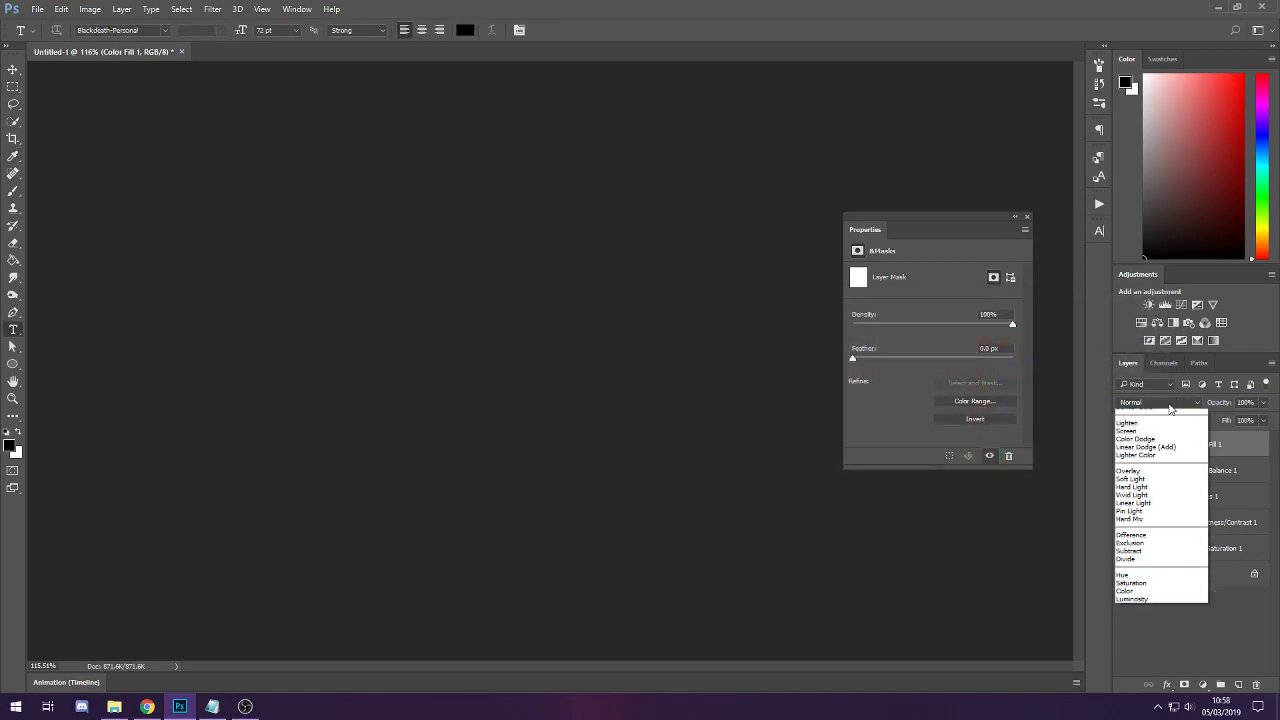
left_click(1136, 541)
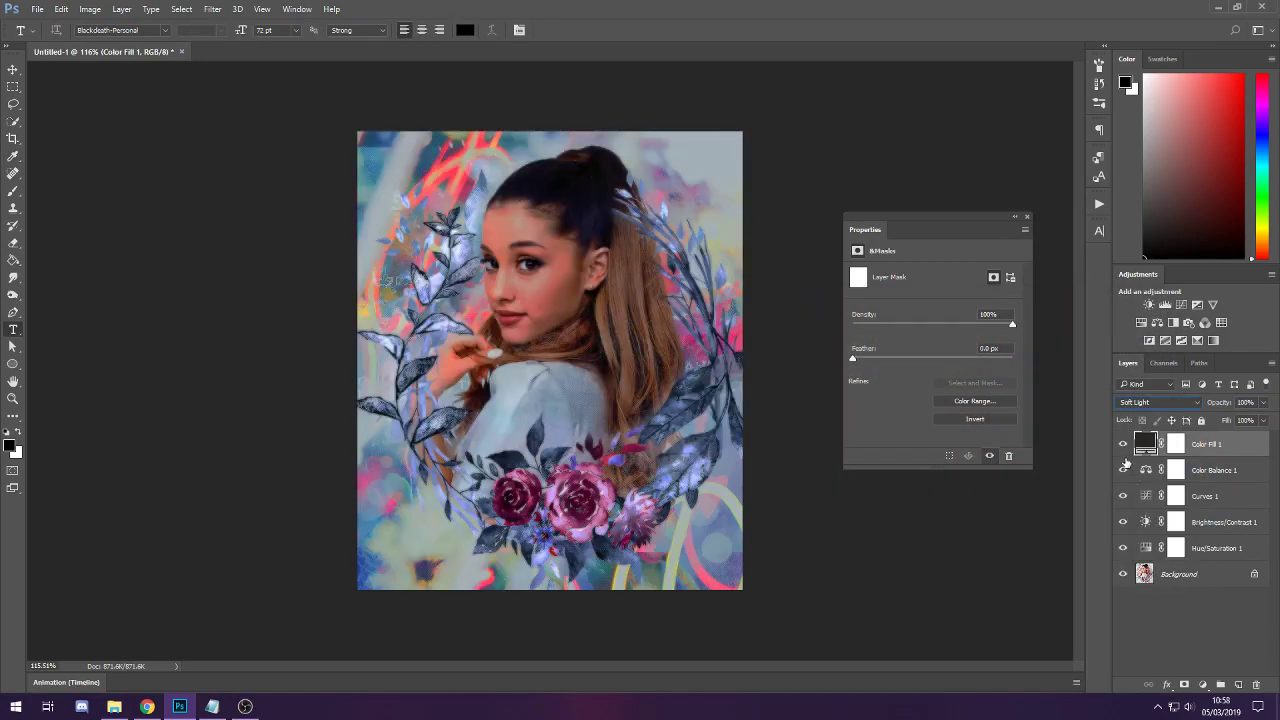
Try other blend modes including Lighten on the color fill layer, compare the image with and without it, and delete the layer
left_click(1141, 404)
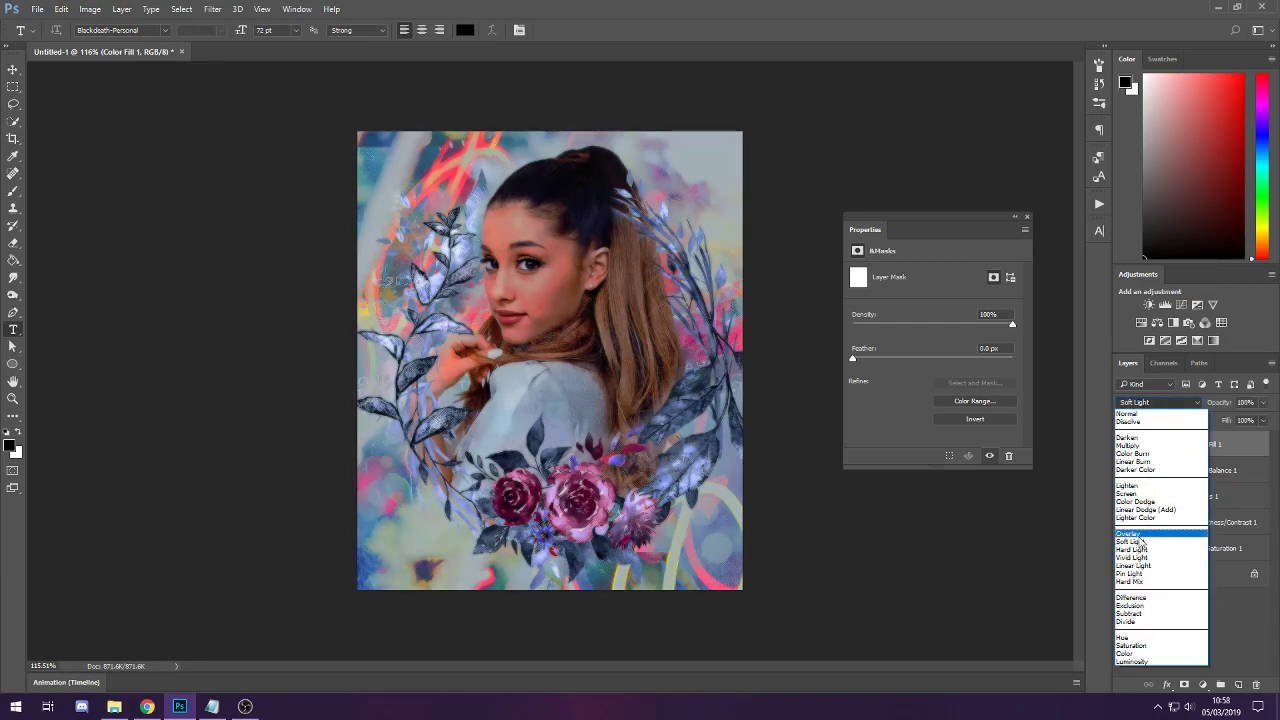
left_click(1140, 492)
left_click(1152, 404)
left_click(1140, 484)
left_click(1122, 444)
left_click(1122, 444)
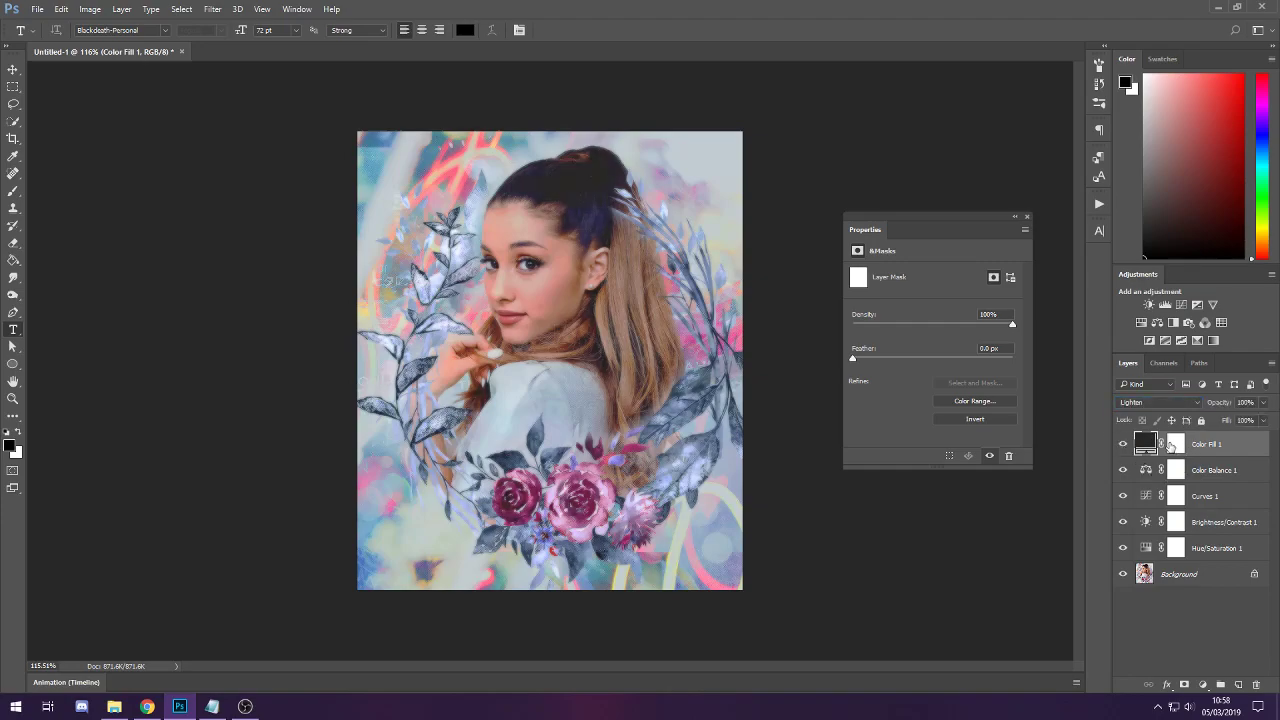
key("Delete")
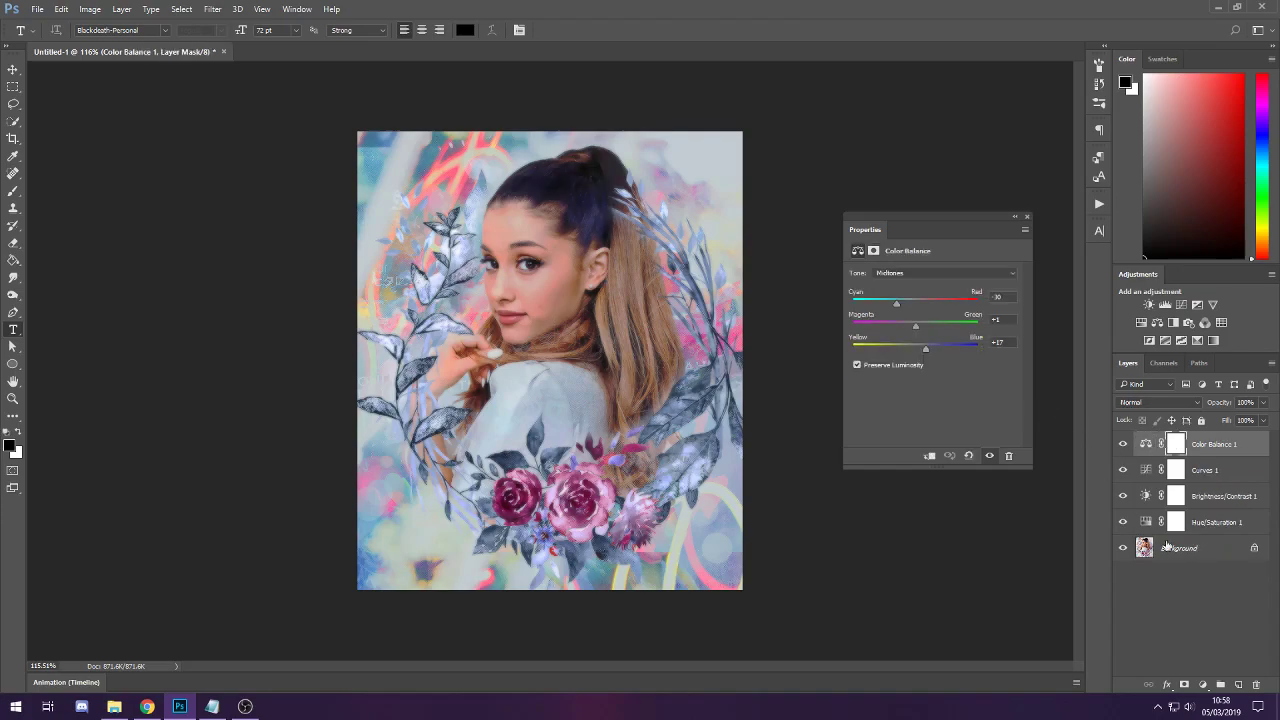
Try a Pattern fill layer with several different pattern presets, and cancel the fill
left_click(1203, 685)
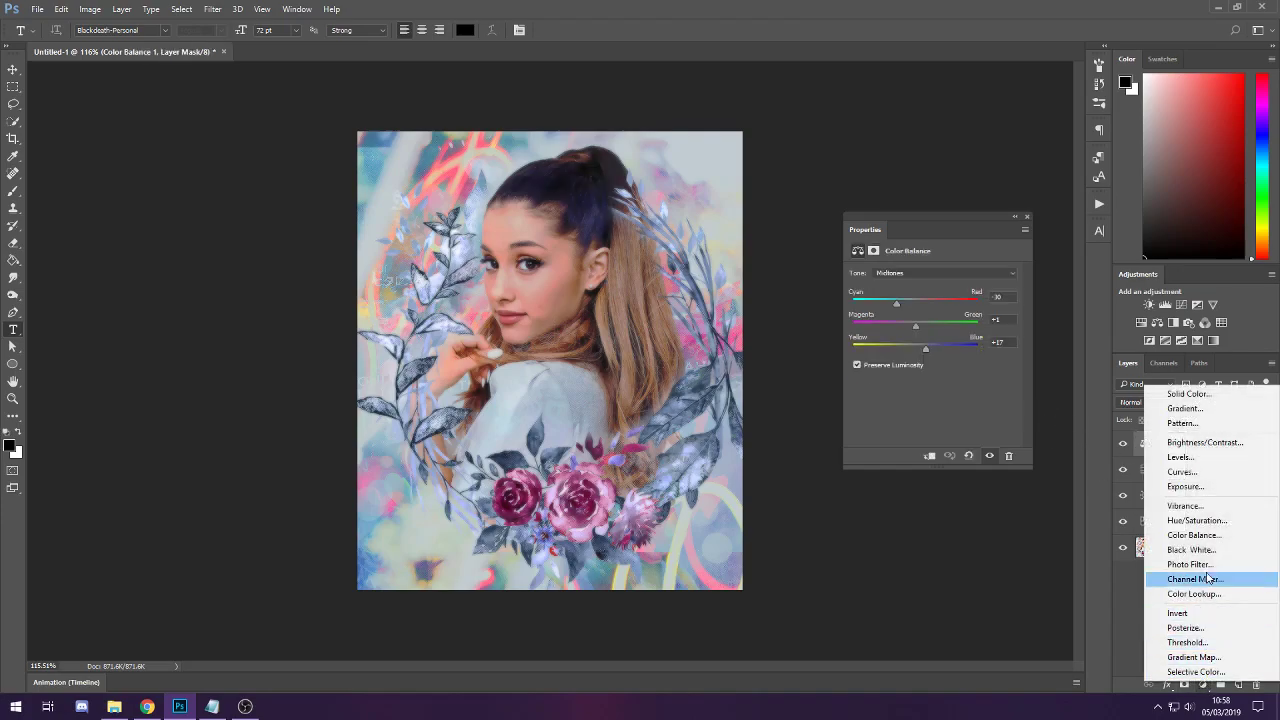
left_click(1192, 424)
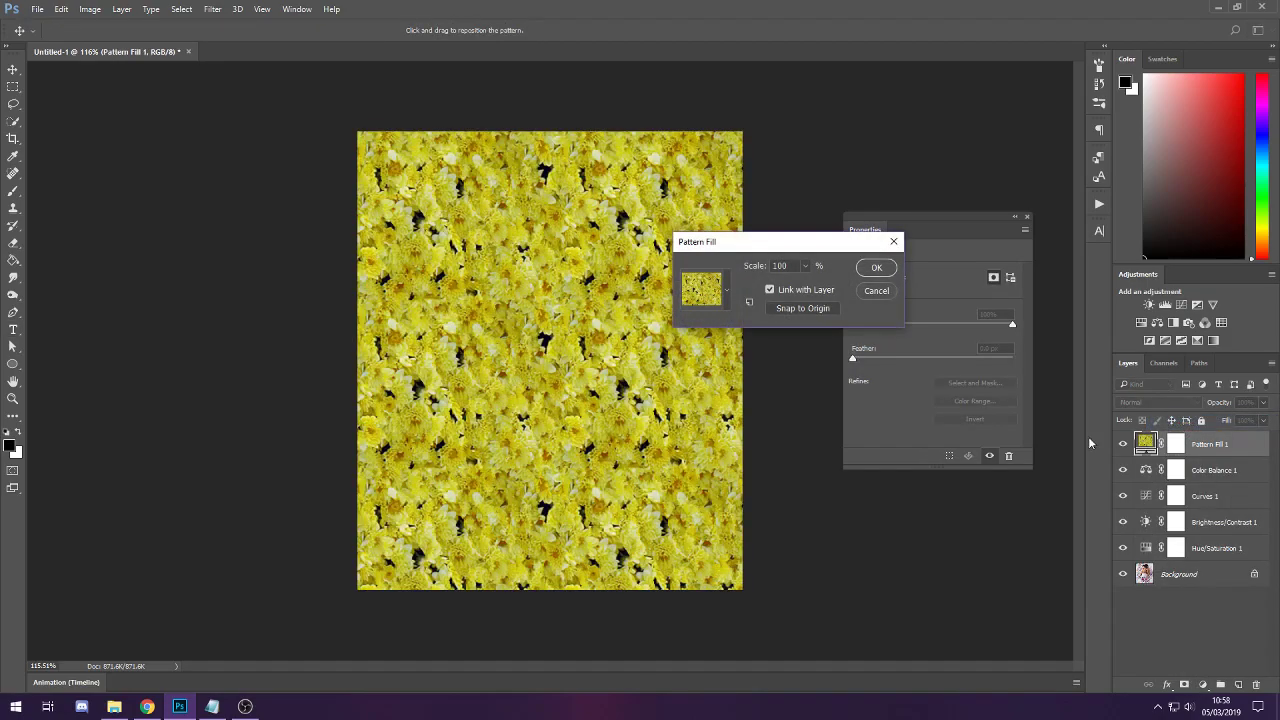
left_click(727, 291)
left_click(682, 331)
left_click(639, 331)
left_click(660, 331)
left_click(705, 332)
left_click(725, 331)
left_click(725, 352)
left_click(704, 352)
left_click(682, 352)
left_click(658, 352)
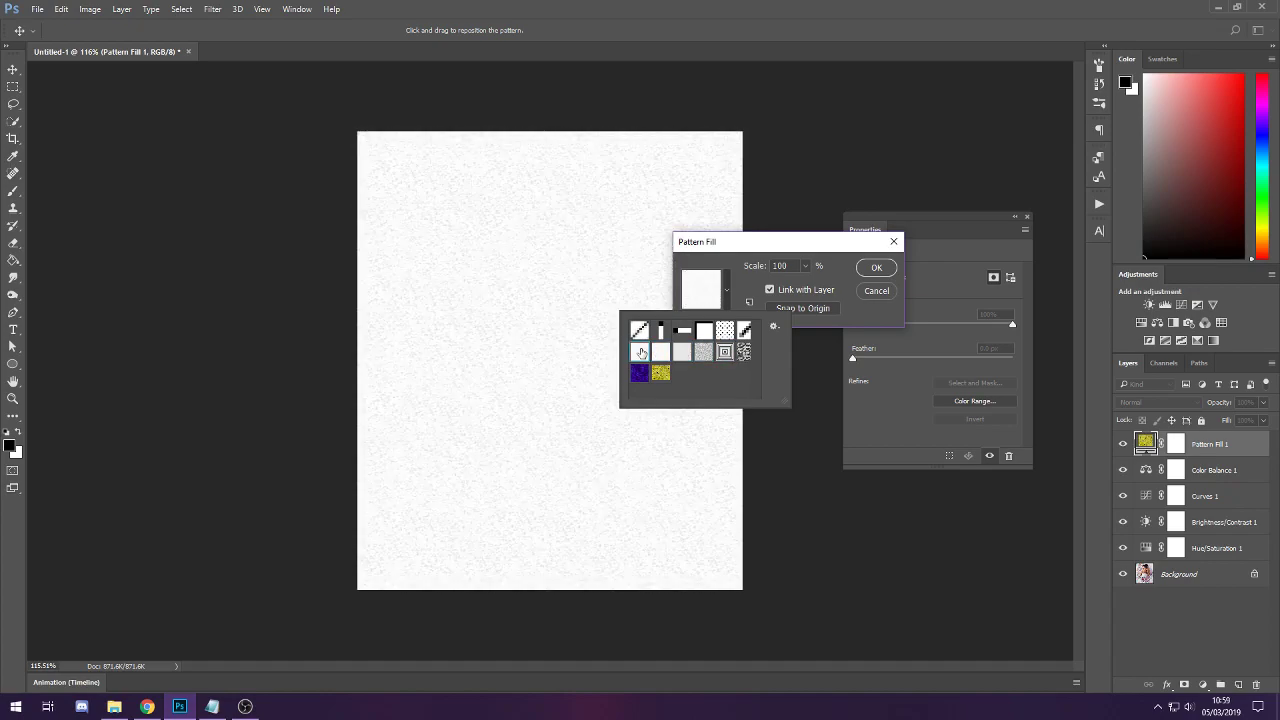
left_click(875, 290)
left_click(875, 290)
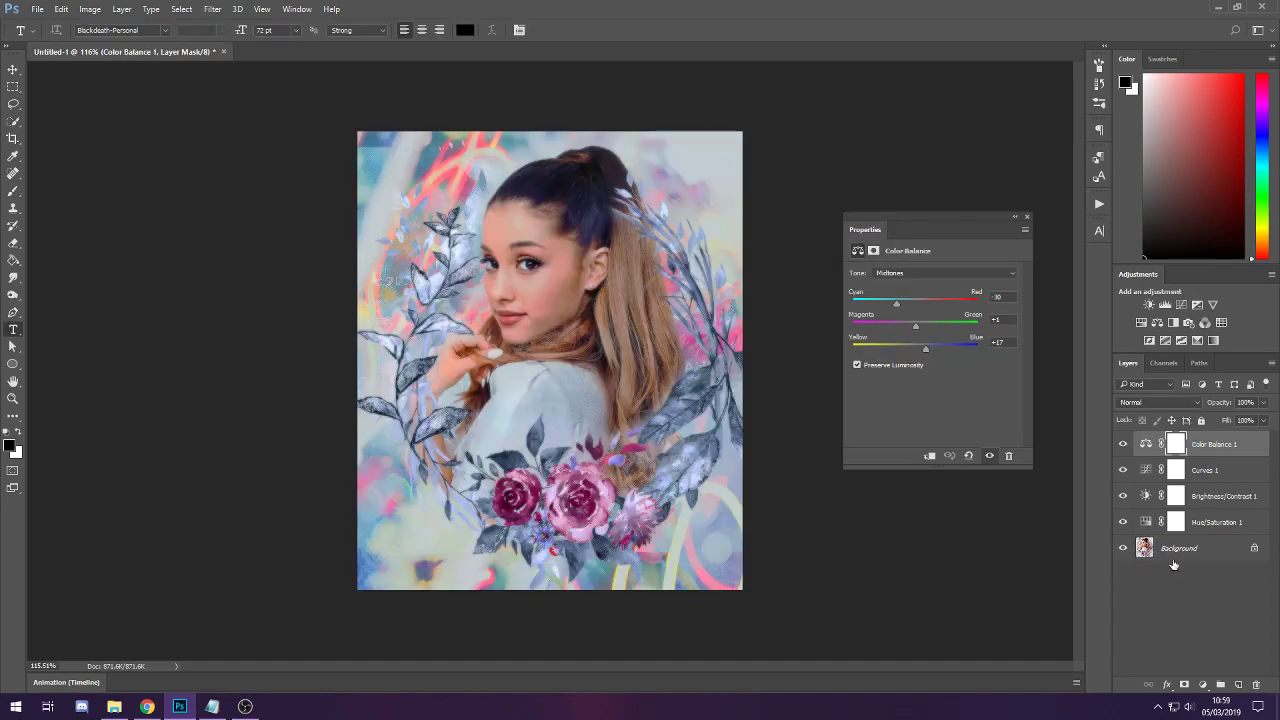
Add a Color Lookup adjustment layer and try the 2Strip.look 3D LUT on it
left_click(1202, 684)
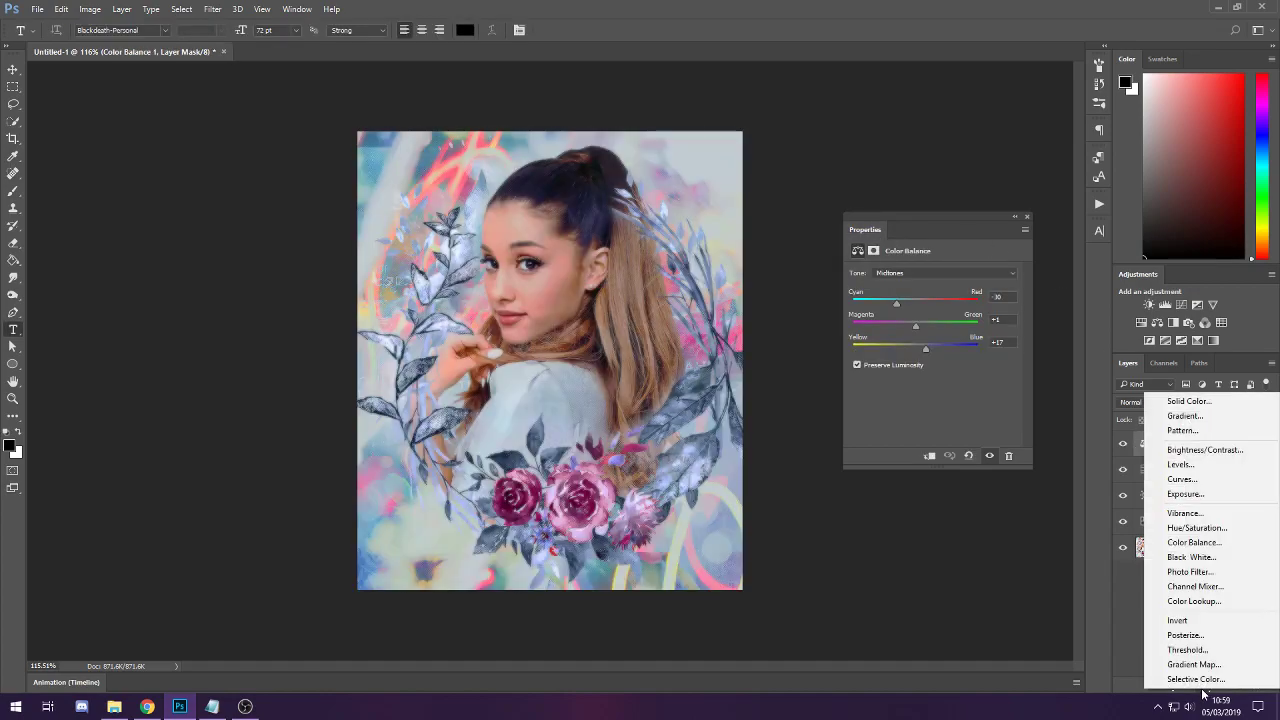
left_click(1195, 601)
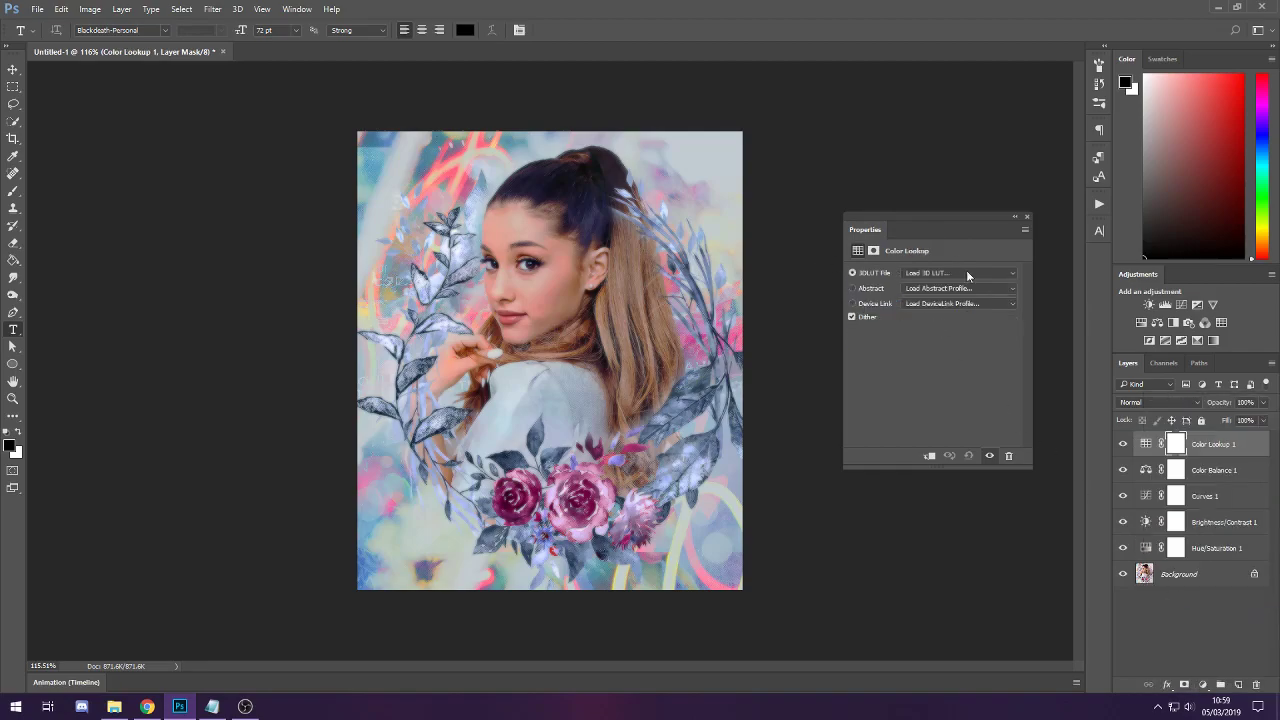
left_click(926, 273)
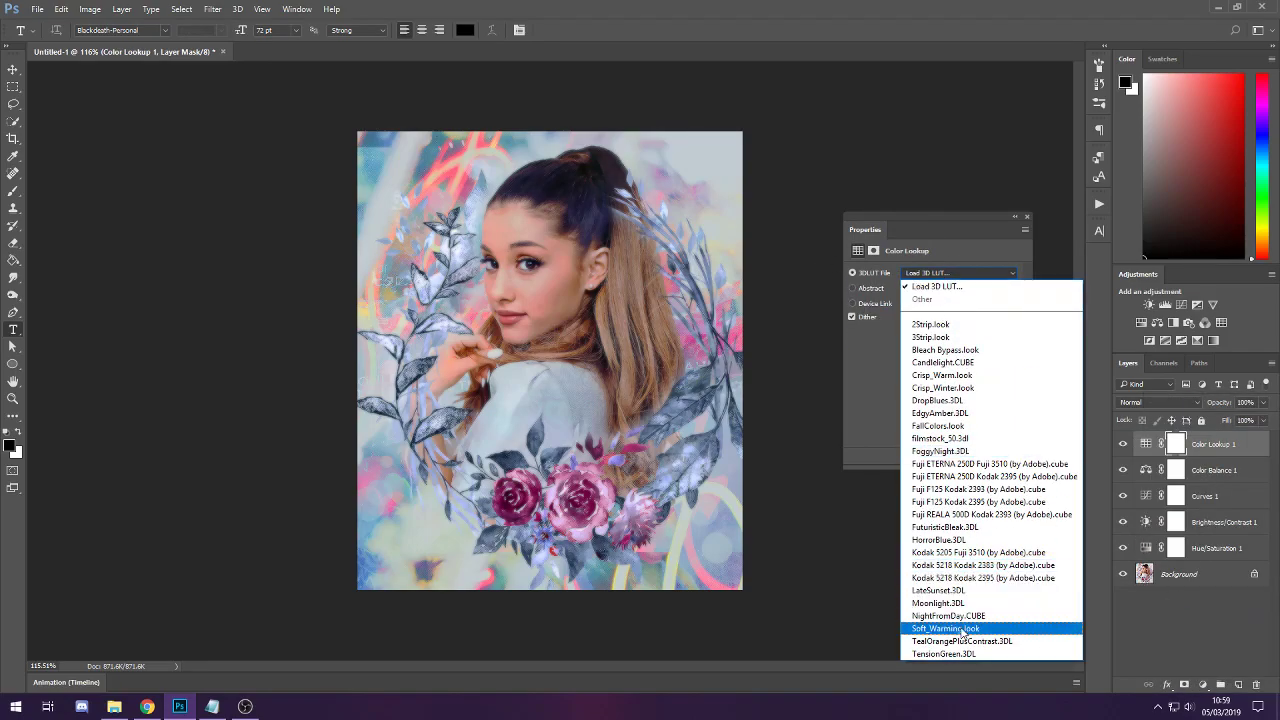
left_click(950, 325)
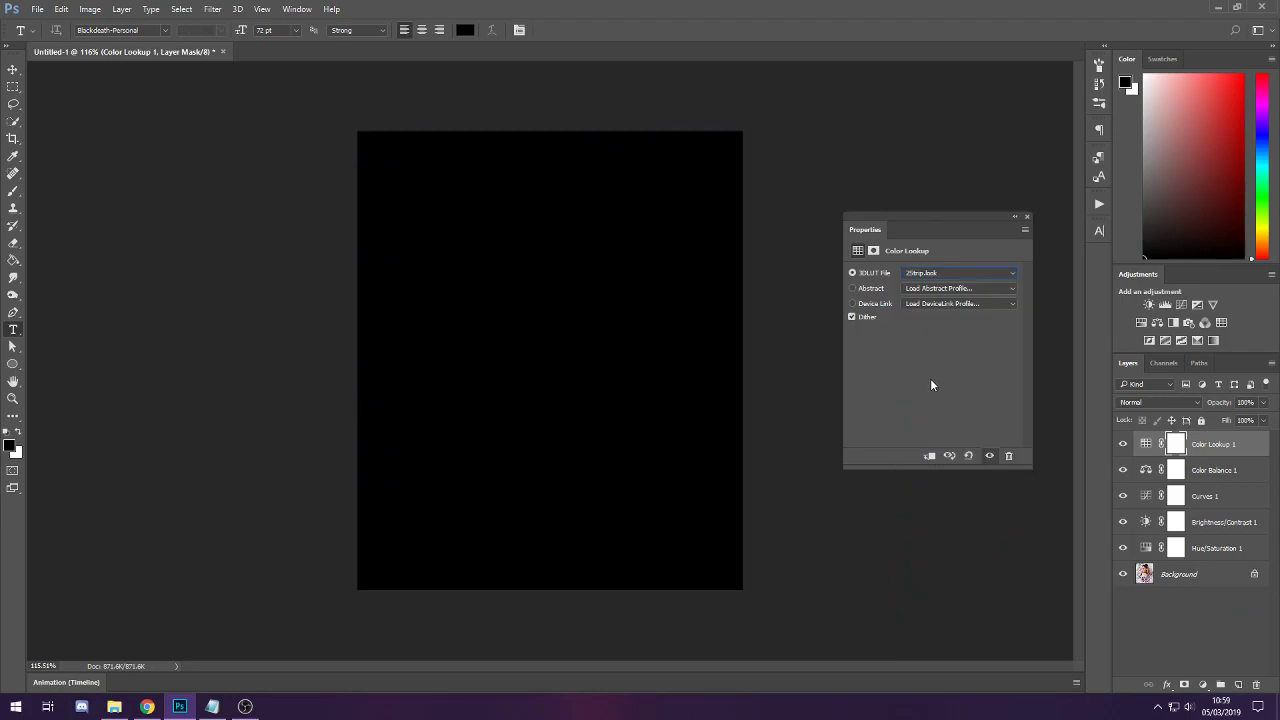
Try the 3Strip, Bleach Bypass and Candlelight 3D LUTs on the Color Lookup layer, and settle on Crisp_Warm.look
left_click(926, 273)
left_click(930, 337)
left_click(930, 273)
left_click(940, 350)
left_click(940, 274)
left_click(932, 363)
left_click(930, 273)
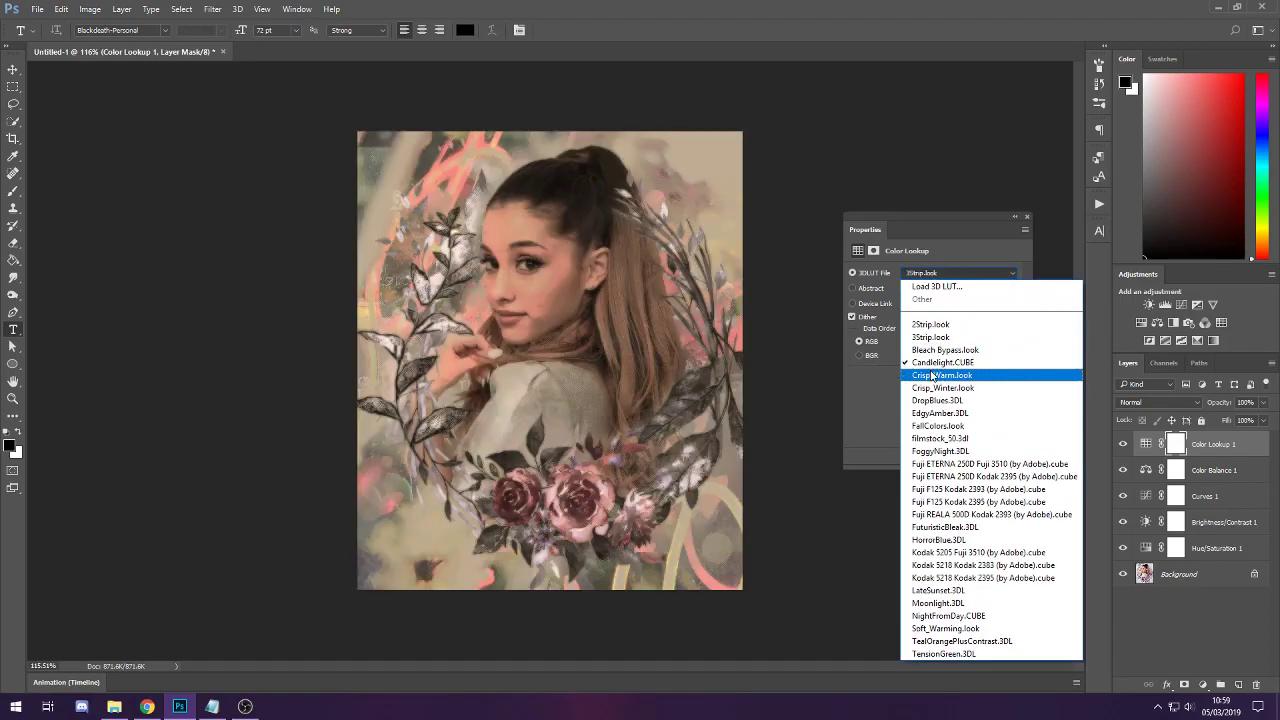
left_click(932, 375)
left_click(928, 273)
left_click(928, 275)
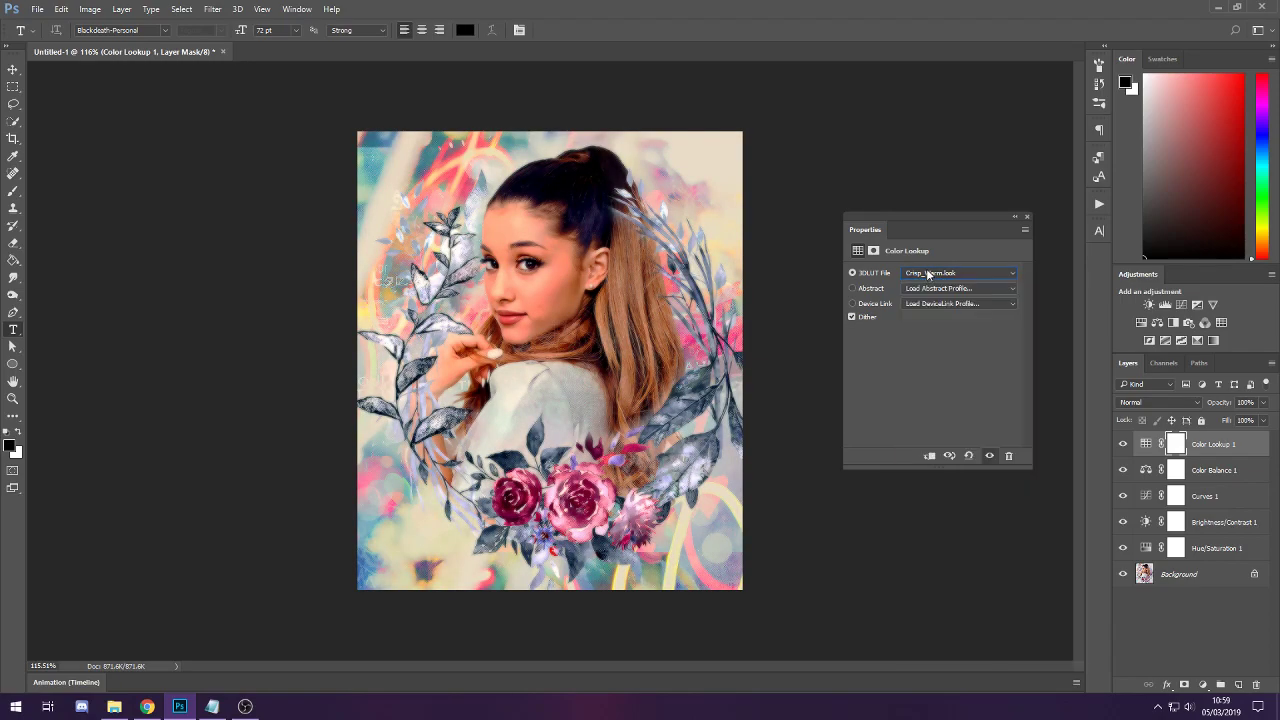
Compare the image with and without the Color Lookup layer, and set the layer's opacity to 57%
left_click(1014, 216)
left_click(1122, 444)
left_click(1122, 444)
left_click_drag(1262, 402, 1236, 421)
Dock the floating Properties panel beside Adjustments and enlarge the Layers panel to show the full layer stack
left_click(1146, 444)
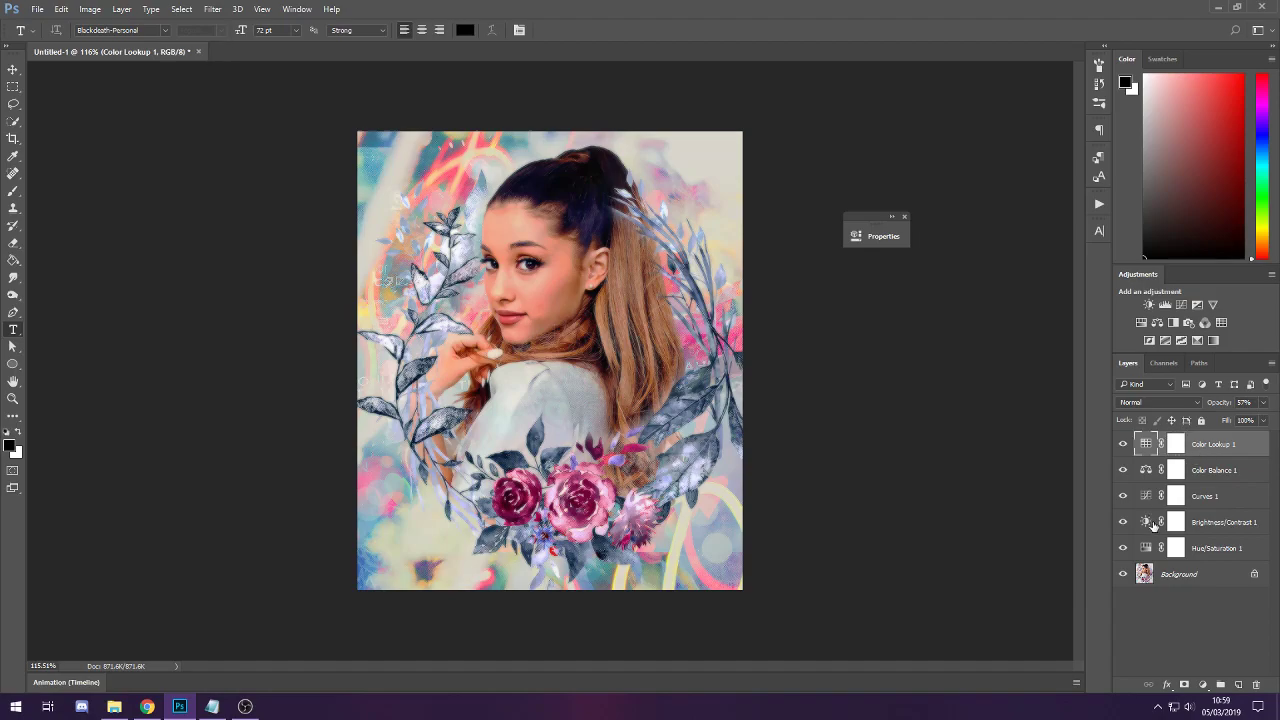
left_click_drag(891, 220, 1190, 268)
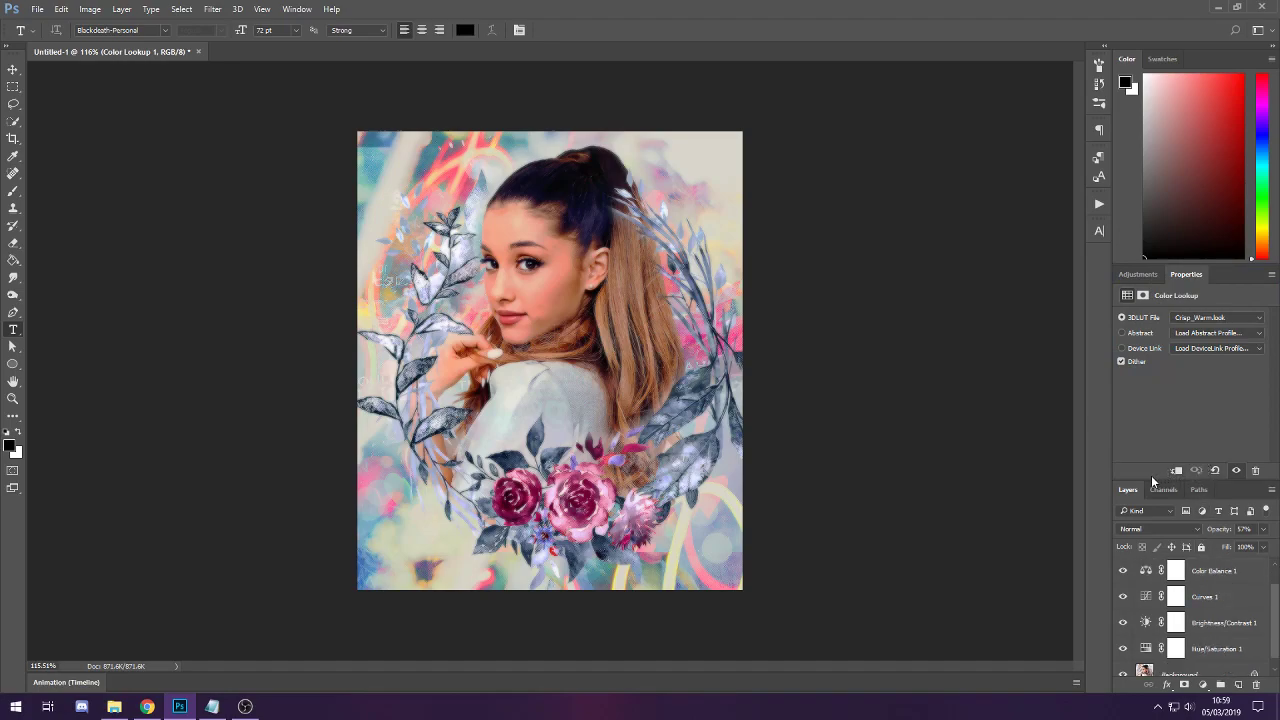
left_click_drag(1150, 479, 1150, 360)
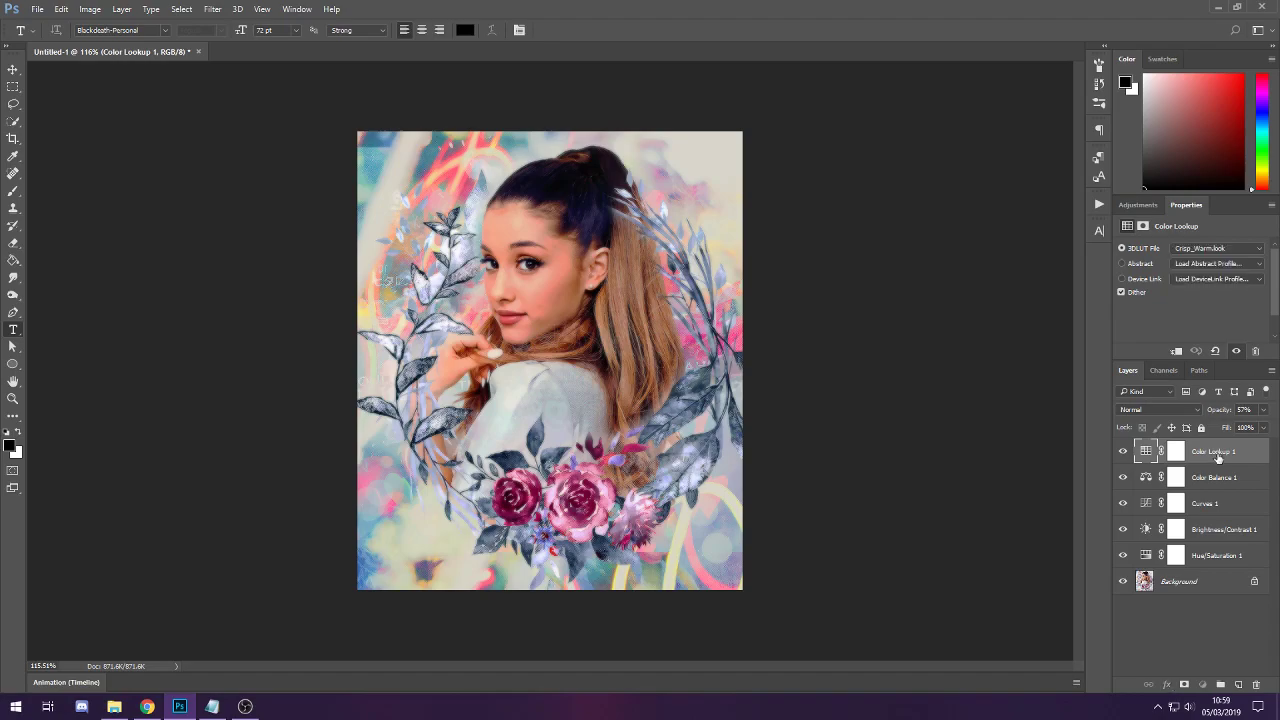
Group all five adjustment layers, from Color Lookup 1 to Hue/Saturation 1, under the name "Sweetener PSD"
left_click(1219, 557, "shift")
right_click(1219, 557)
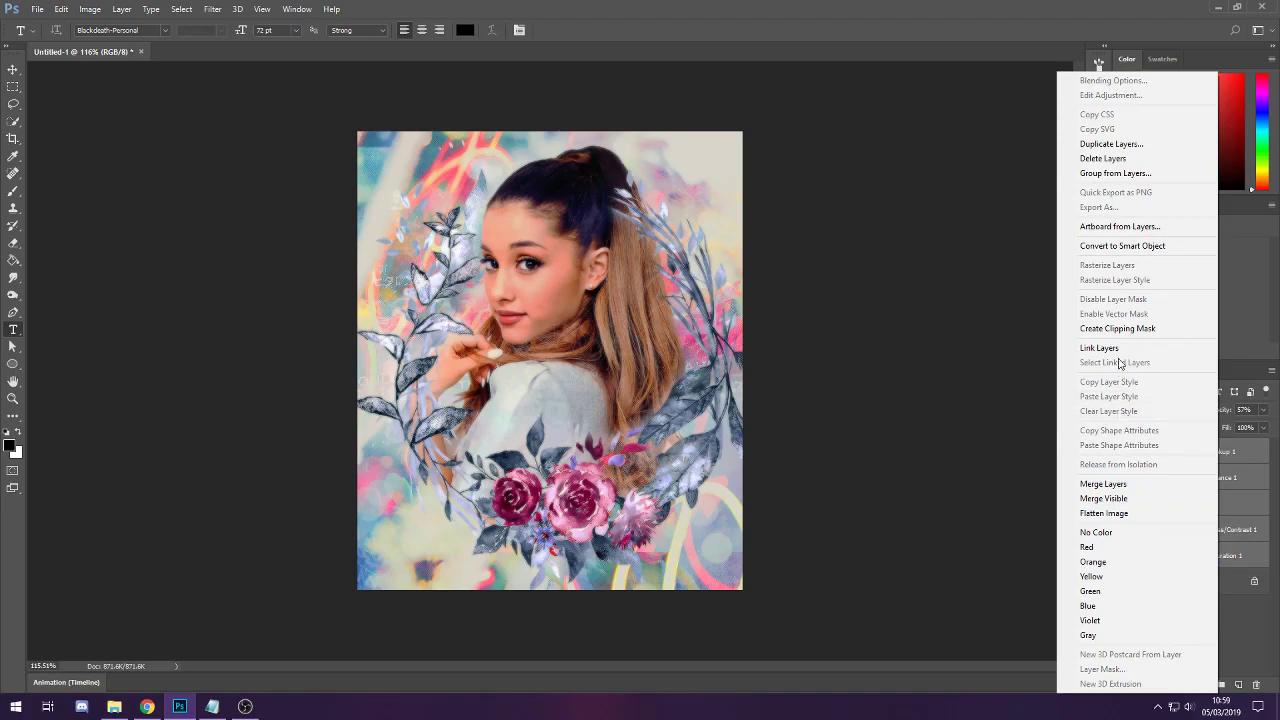
left_click(1115, 173)
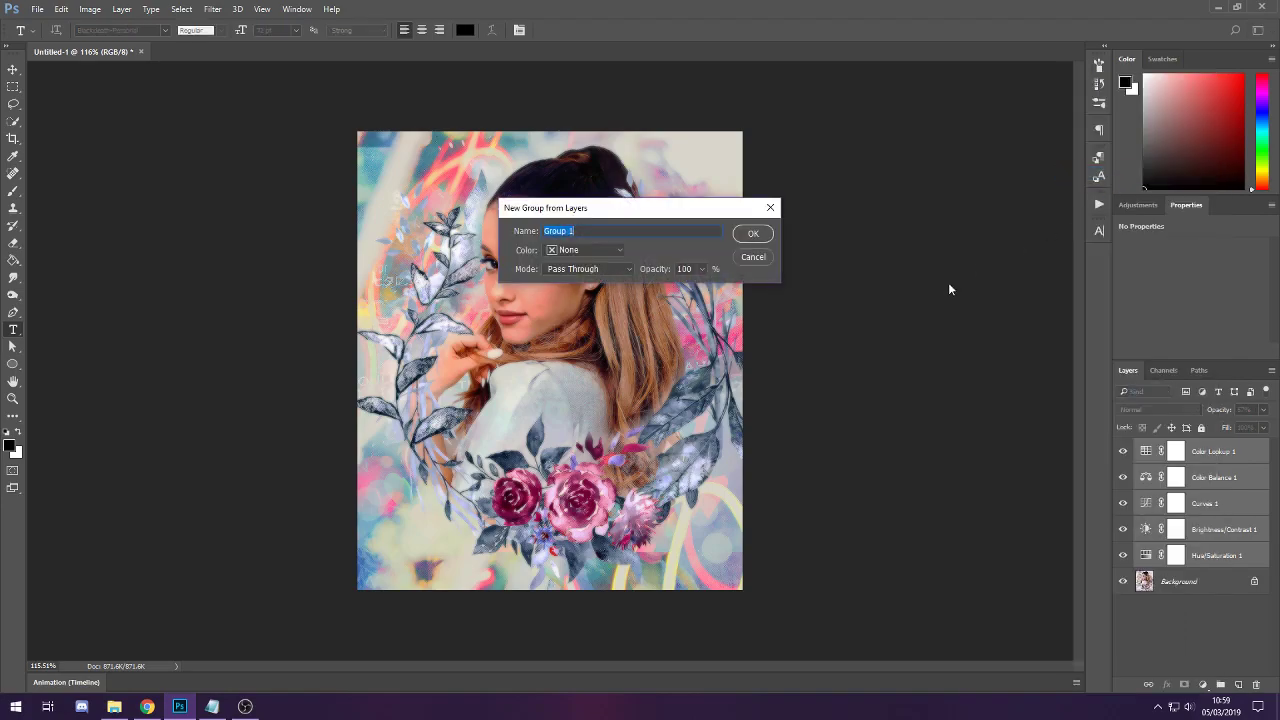
type("Sweetener PSD")
key("Return")
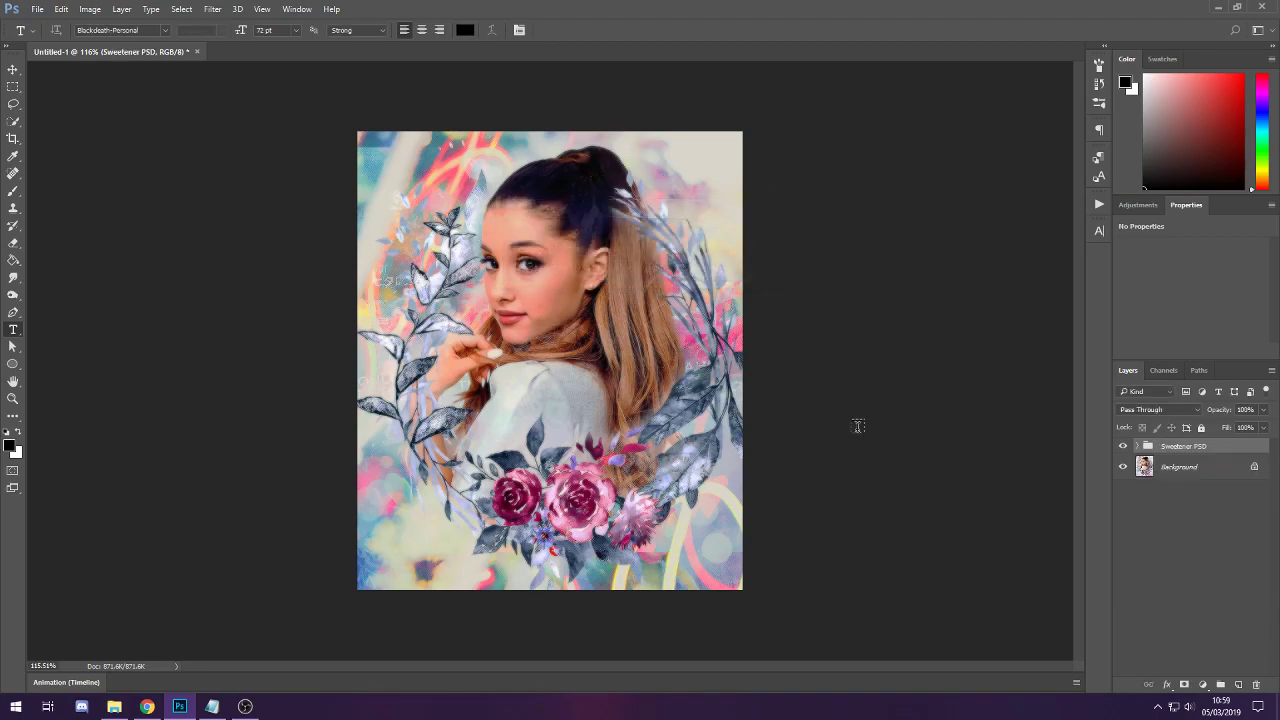
Check the contents of the Sweetener PSD group and compare the image with and without the group's adjustments
left_click(1137, 446)
left_click(1137, 446)
left_click(1124, 447)
left_click(1124, 447)
left_click(1124, 447)
left_click(1124, 447)
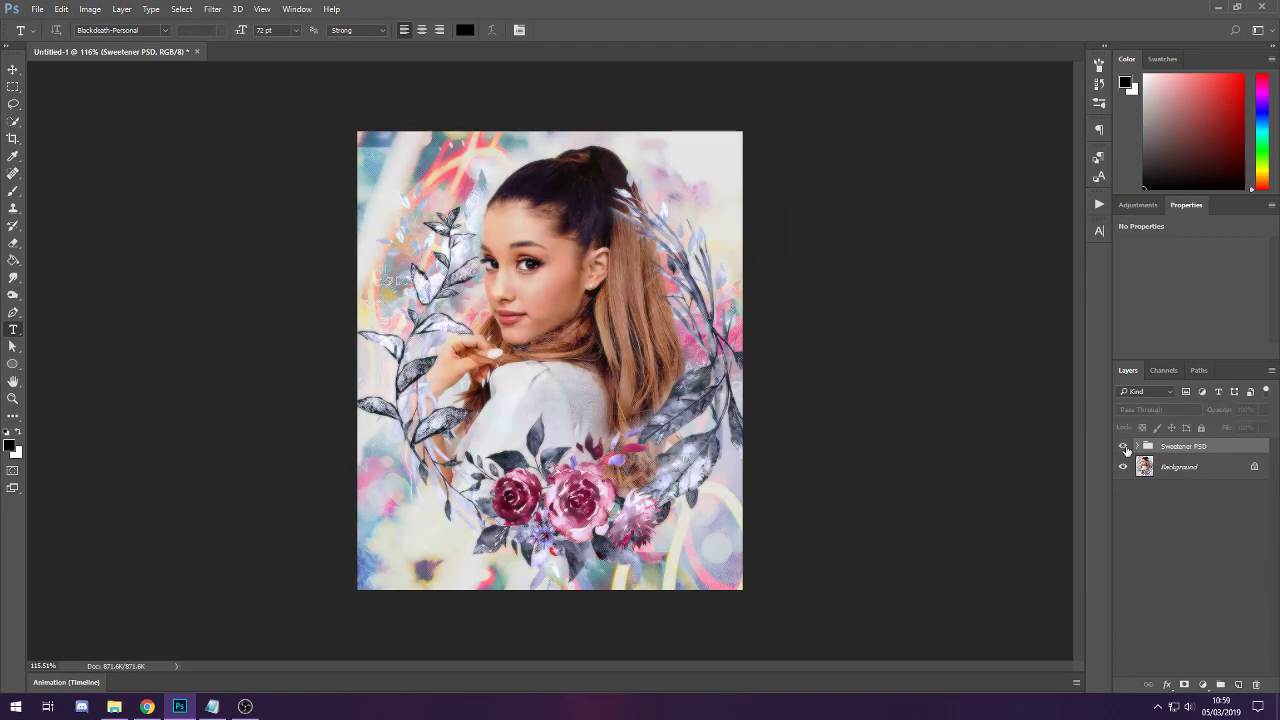
left_click(1124, 447)
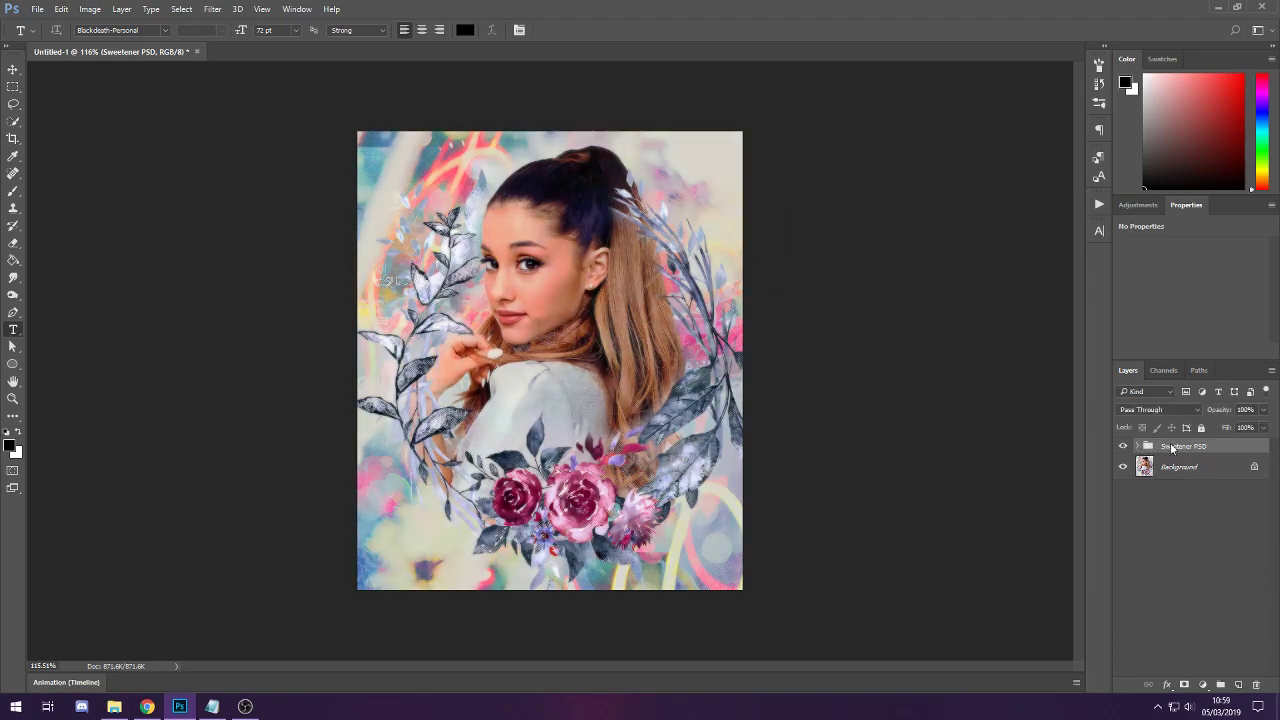
Label the Sweetener PSD group with the Violet colour and select the Background layer
right_click(1171, 447)
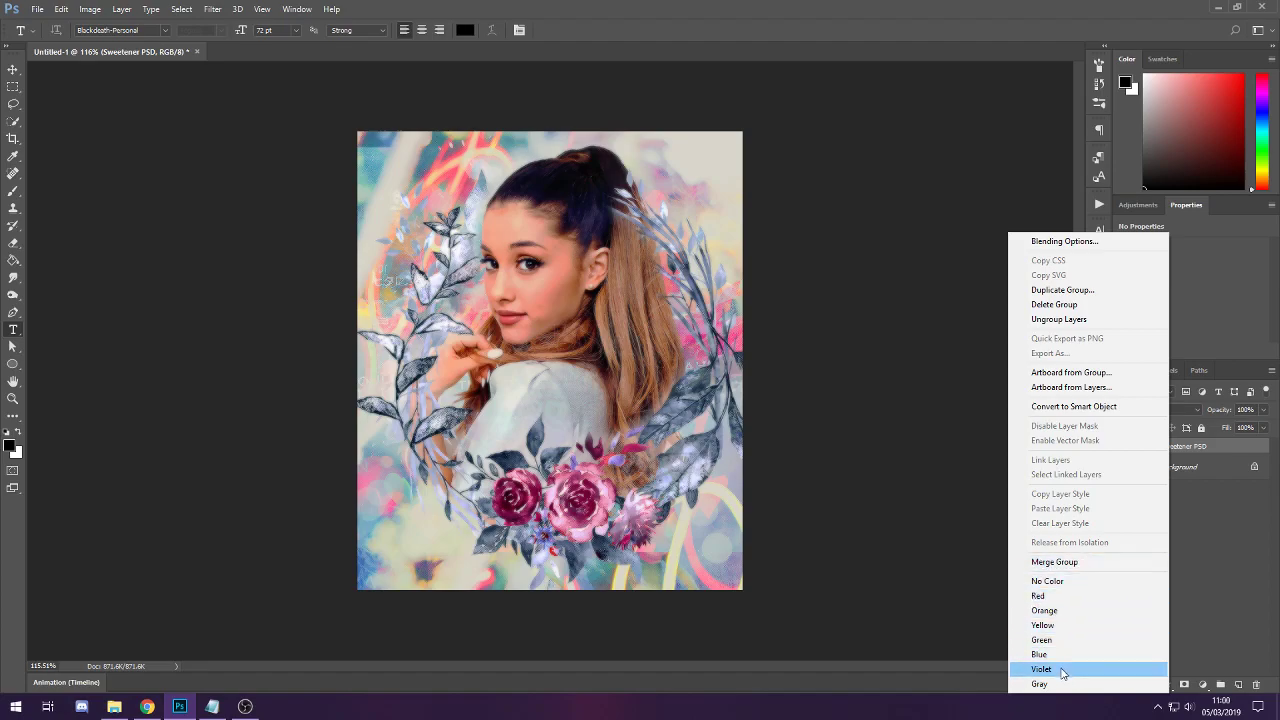
left_click(1063, 669)
left_click(1190, 466)
left_click(1141, 446)
left_click(1141, 446)
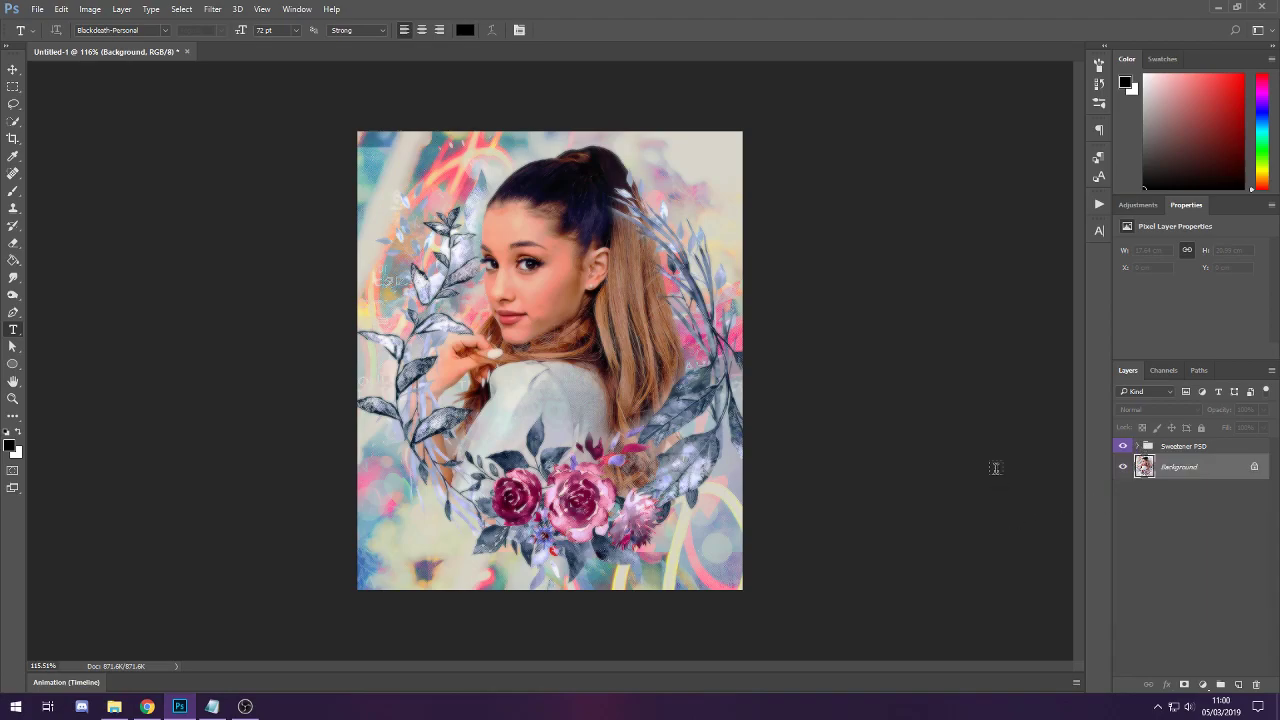